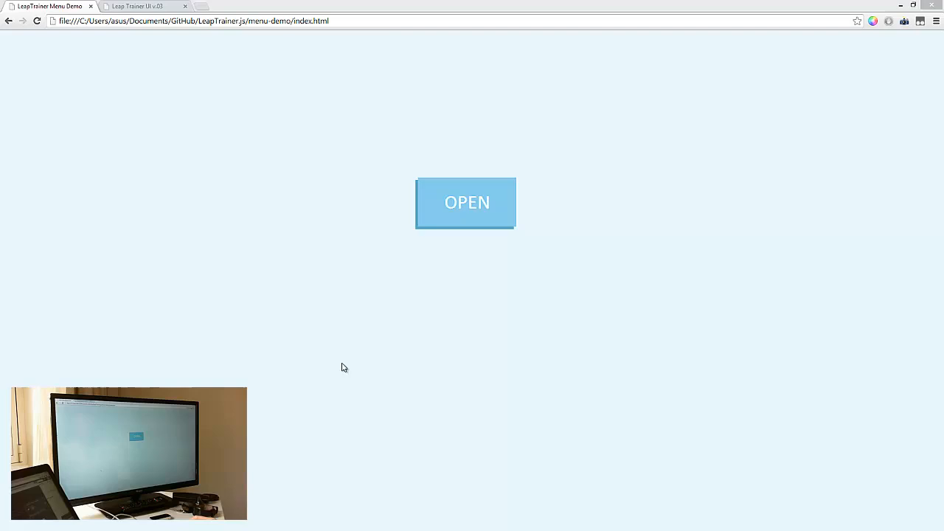
# - Try the demo's side menu open/close and glance at the gesture trainer page
pyautogui.click(471, 202)
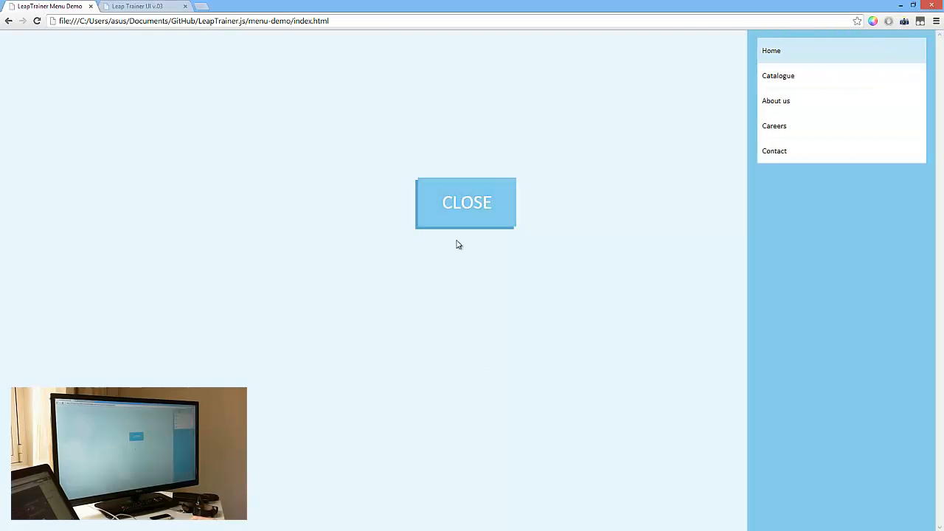
pyautogui.click(458, 218)
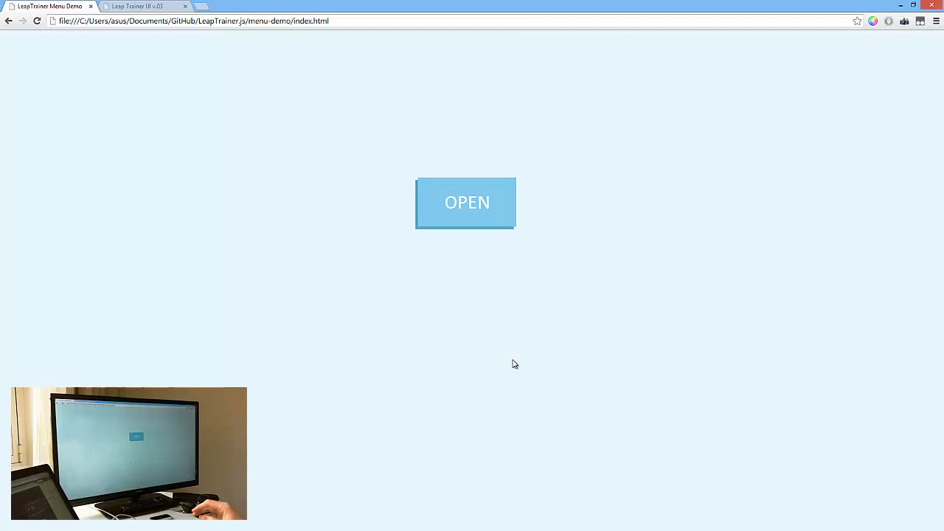
pyautogui.click(151, 8)
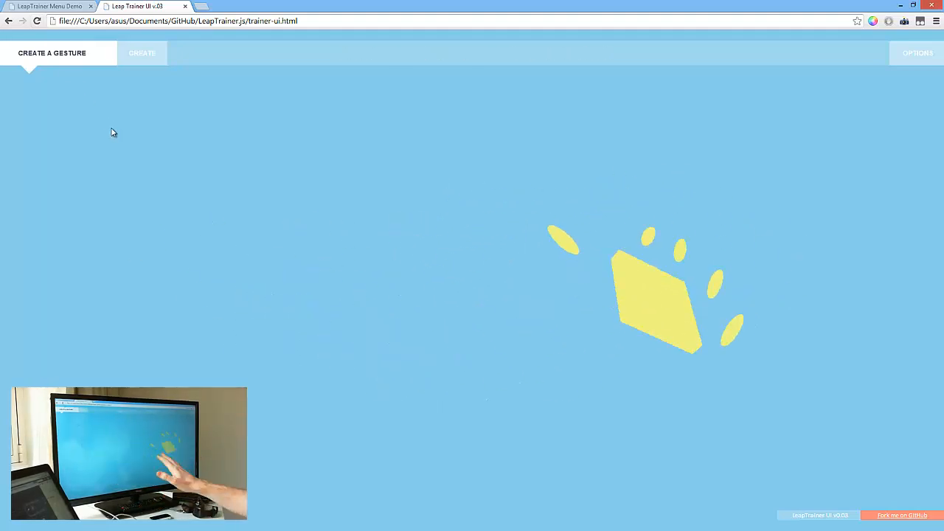
pyautogui.click(57, 7)
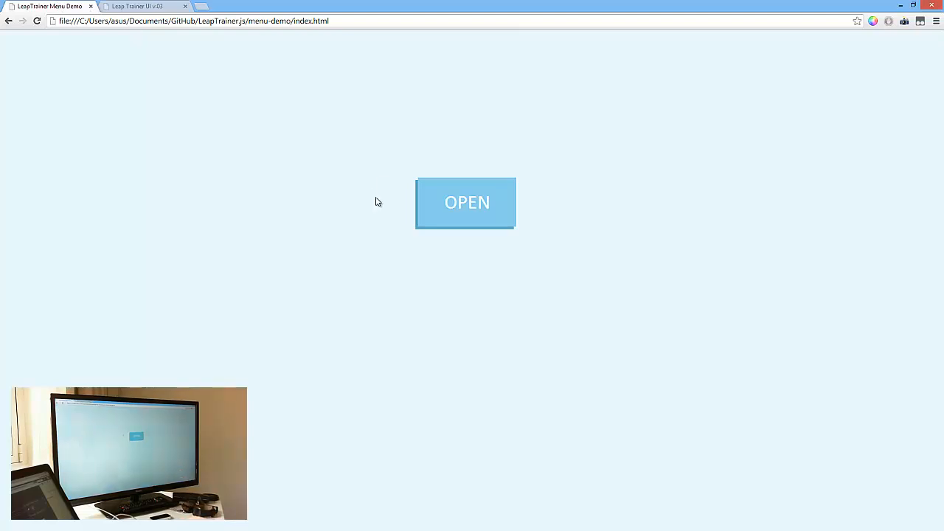
pyautogui.click(447, 213)
pyautogui.click(467, 219)
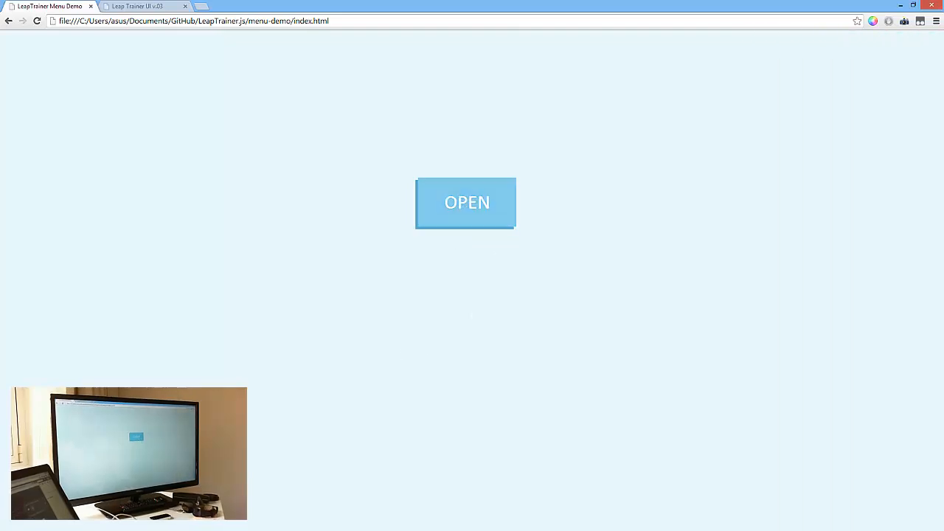
# - Review the style block (lines 7–22) in index.html against the rendered menu
pyautogui.hotkey('alt', 'Tab')
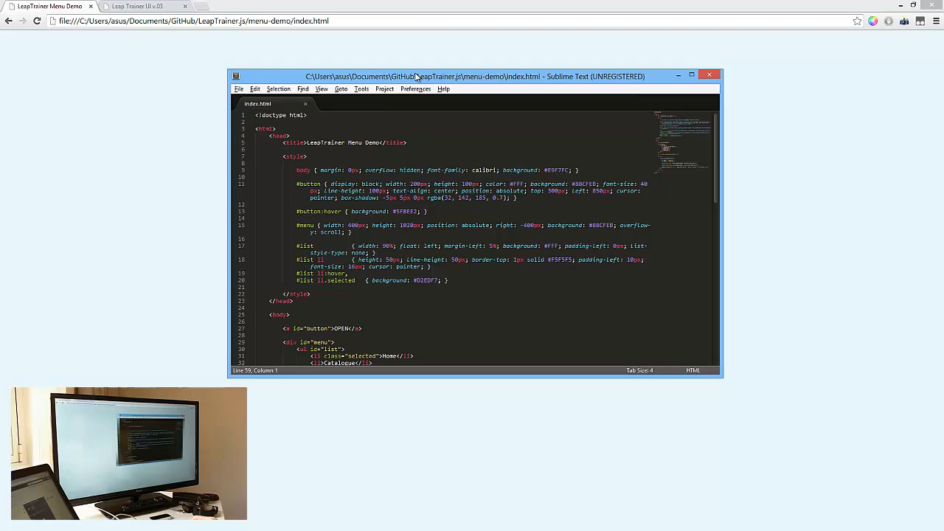
pyautogui.moveTo(667, 370); pyautogui.dragTo(864, 440)
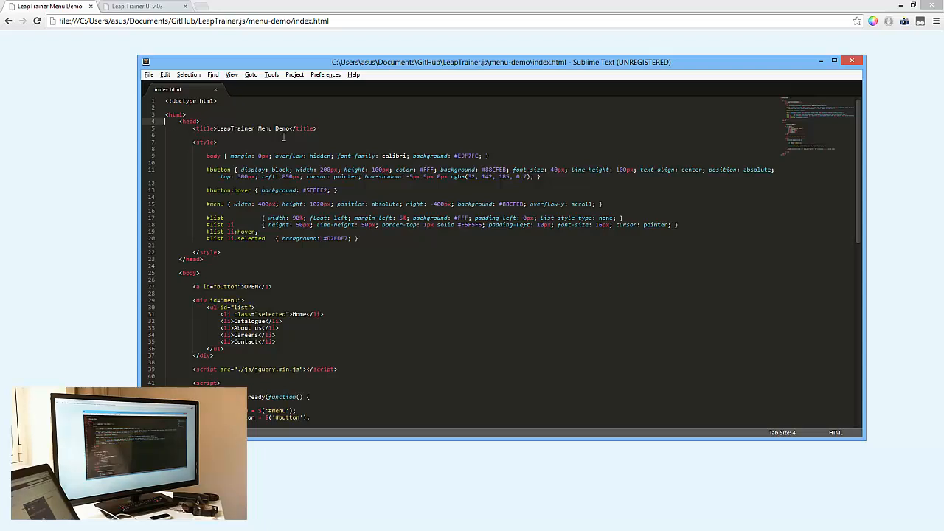
pyautogui.press('Down')
pyautogui.press('Down')
pyautogui.press('Down')
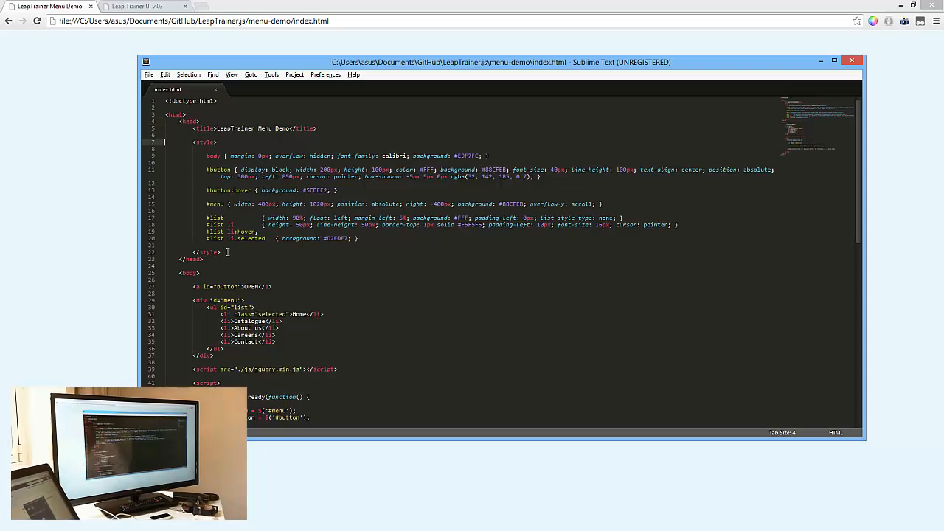
pyautogui.keyDown('shift'); pyautogui.click(227, 251); pyautogui.keyUp('shift')
pyautogui.hotkey('alt', 'Tab')
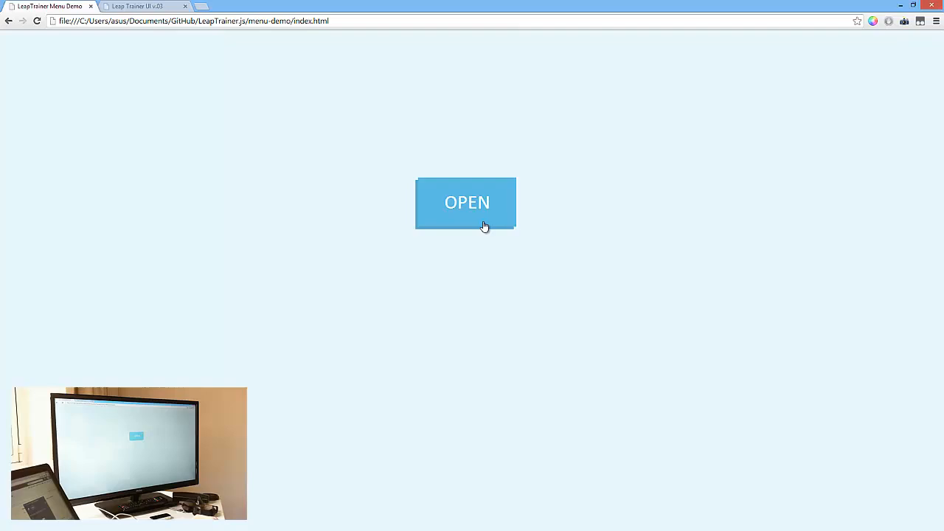
pyautogui.click(483, 204)
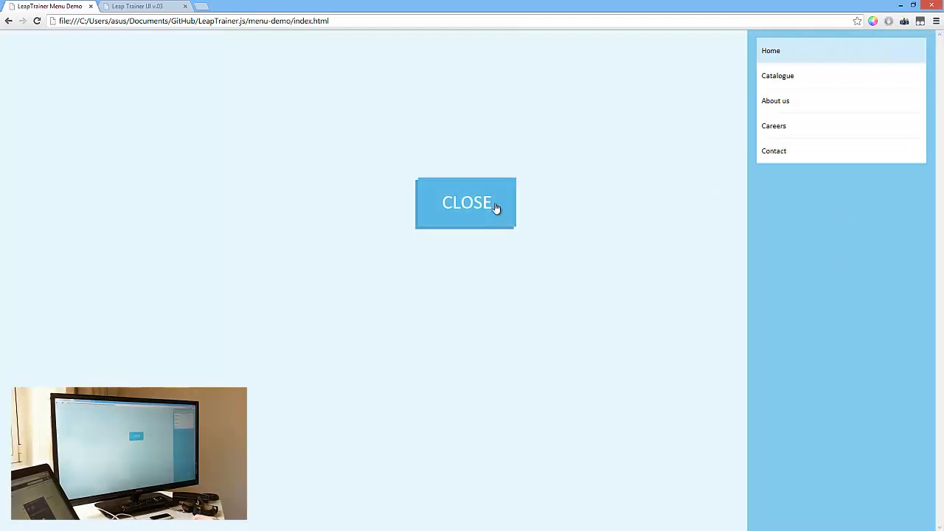
pyautogui.click(502, 211)
pyautogui.hotkey('alt', 'Tab')
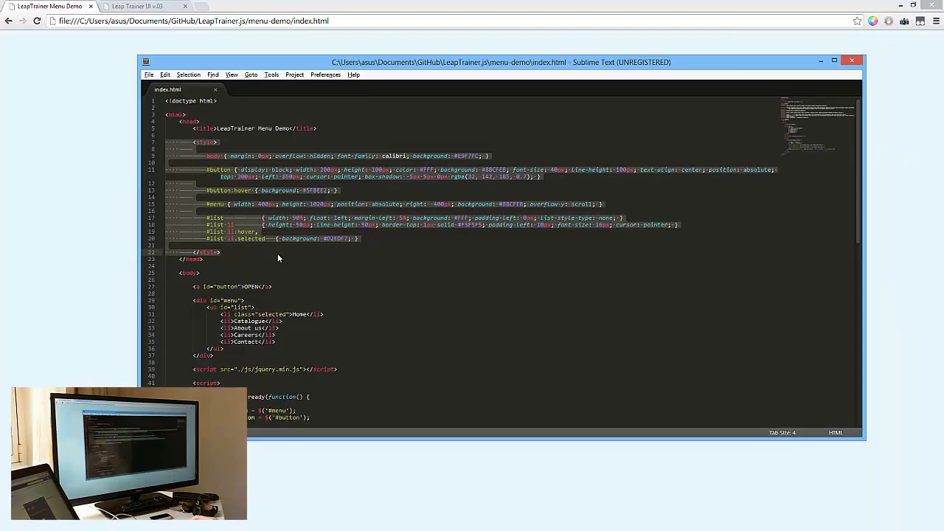
pyautogui.scroll(-1, 243, 273)
# - Review the OPEN button markup on line 27 and compare it with the rendered button
pyautogui.click(194, 264)
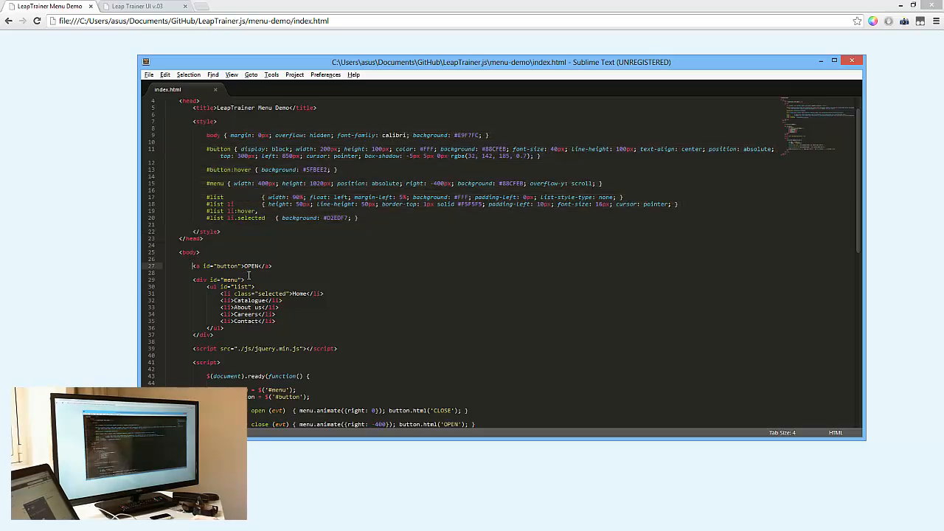
pyautogui.keyDown('shift'); pyautogui.click(272, 264); pyautogui.keyUp('shift')
pyautogui.scroll(-2, 466, 240)
pyautogui.hotkey('alt', 'Tab')
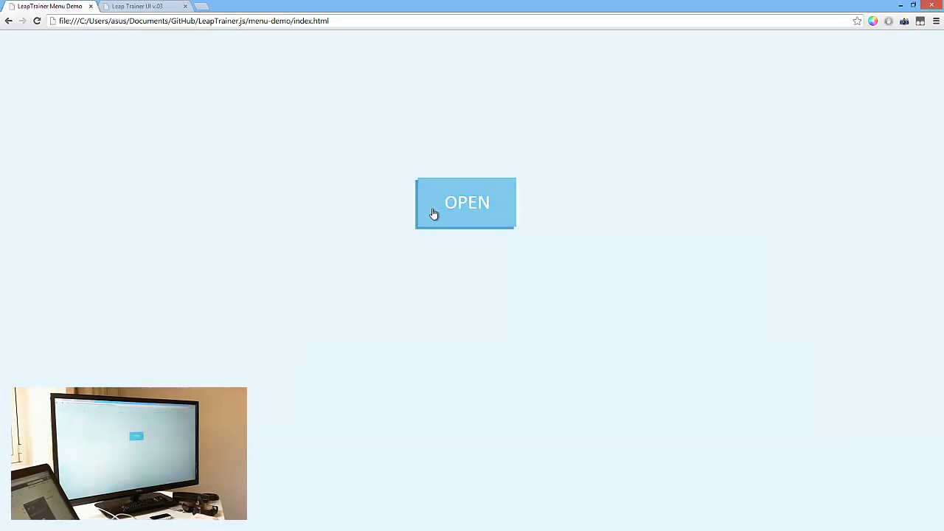
pyautogui.hotkey('alt', 'Tab')
pyautogui.scroll(-1, 295, 258)
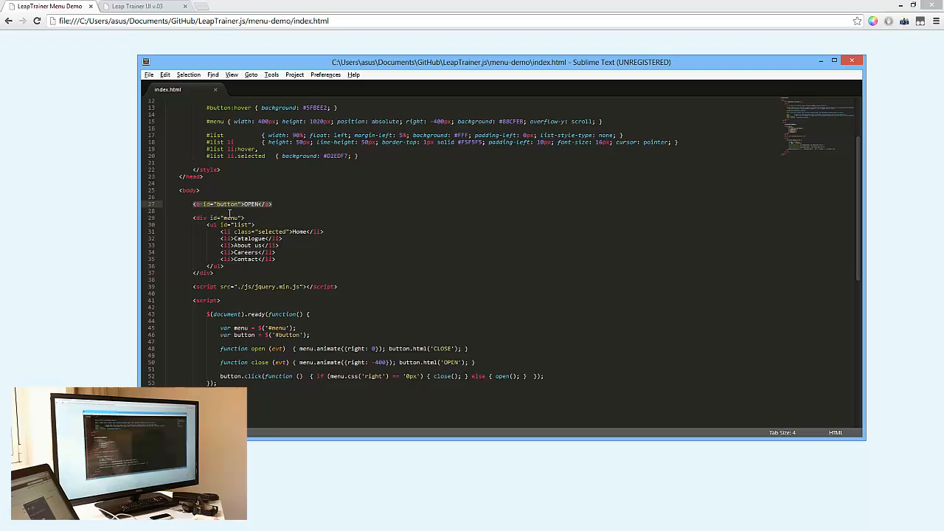
pyautogui.hotkey('alt', 'Tab')
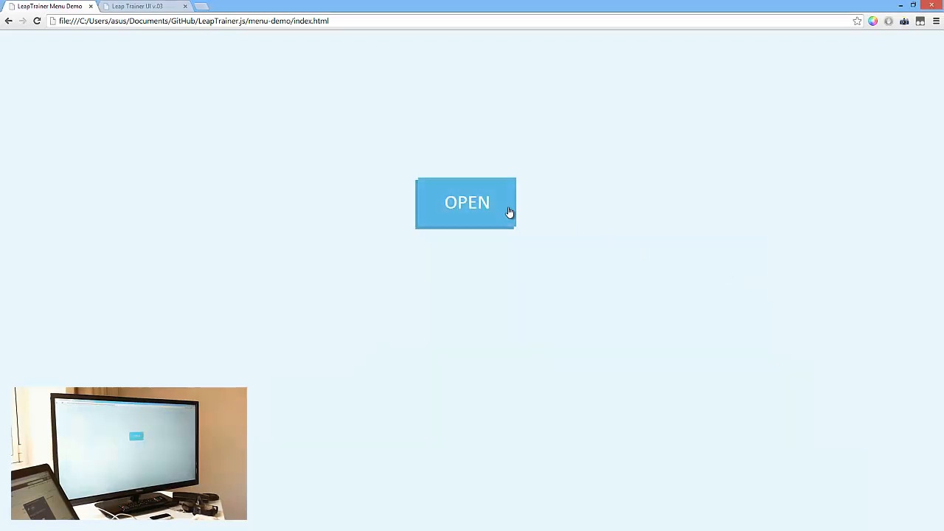
pyautogui.click(509, 211)
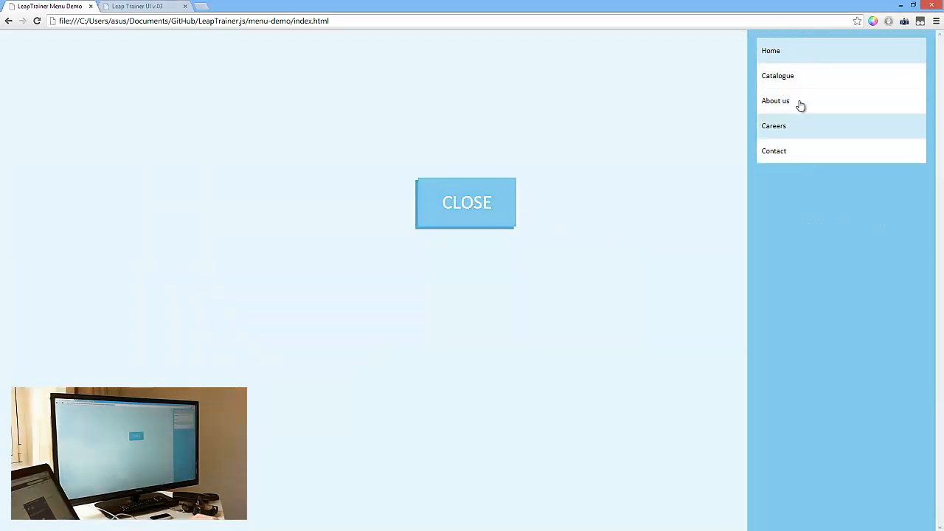
pyautogui.hotkey('alt', 'Tab')
pyautogui.click(381, 291)
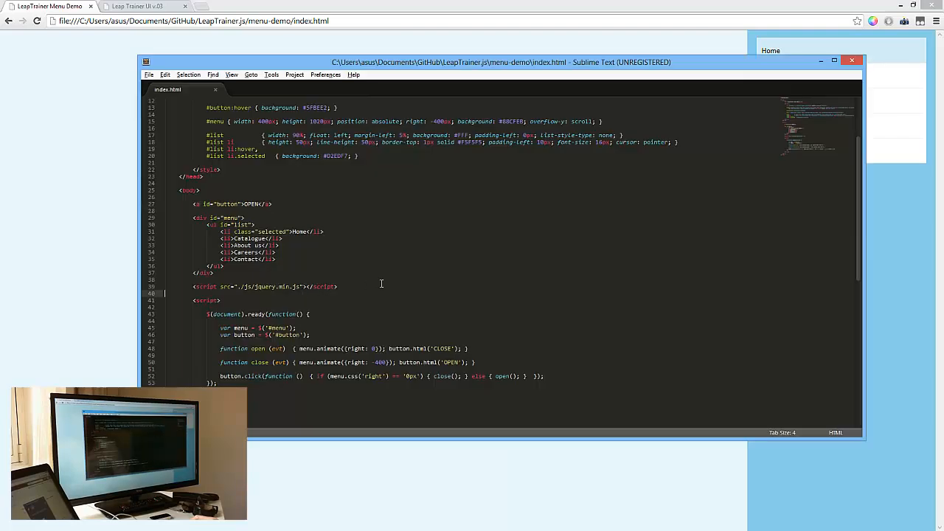
pyautogui.scroll(-1, 381, 284)
# - Review the jQuery include, menu/button variables, open function and click handler
pyautogui.click(342, 266)
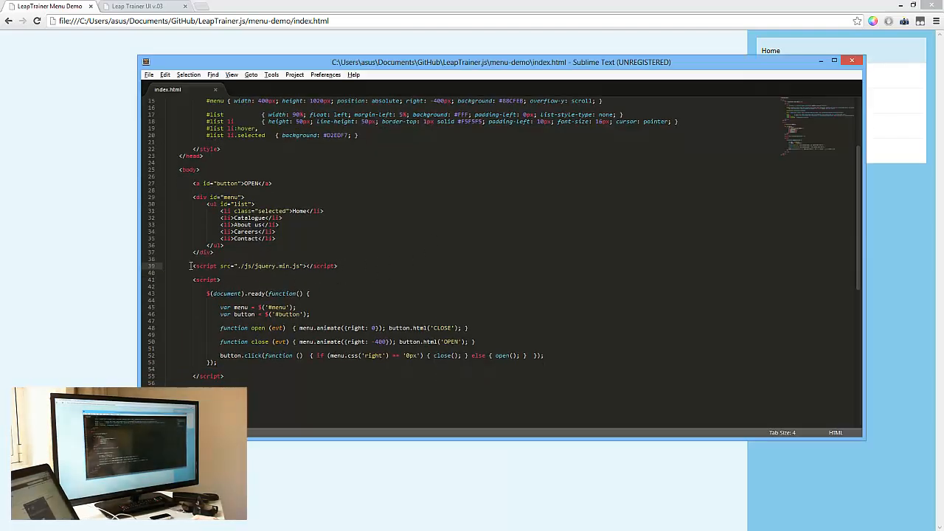
pyautogui.hotkey('shift', 'Home')
pyautogui.scroll(-2, 354, 250)
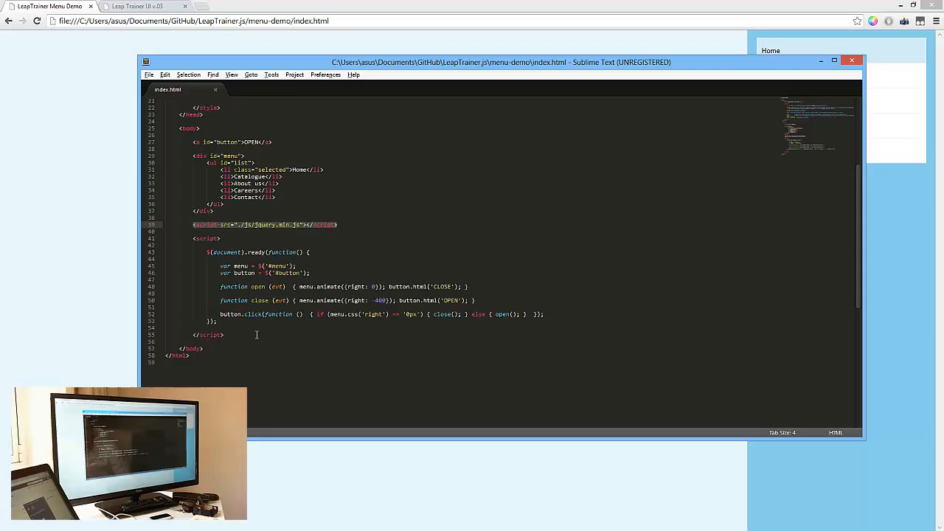
pyautogui.click(253, 328)
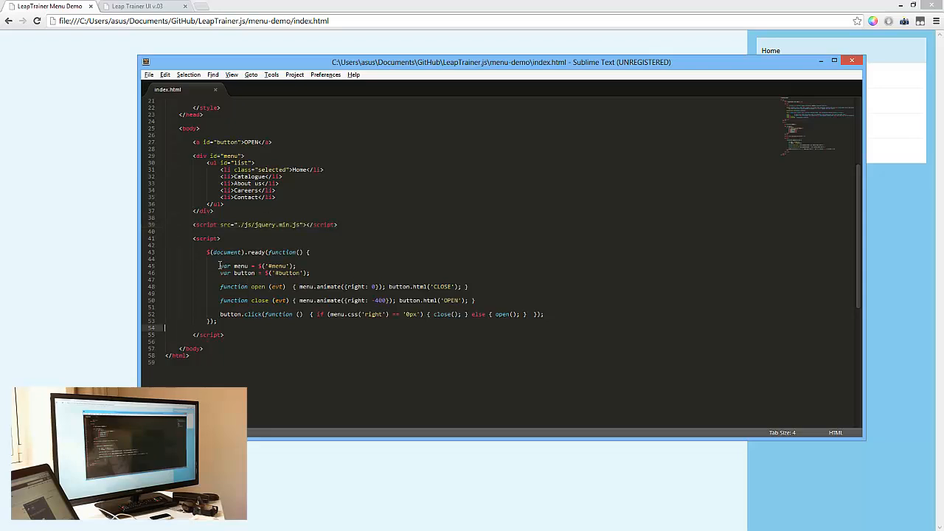
pyautogui.keyDown('shift'); pyautogui.click(327, 273); pyautogui.keyUp('shift')
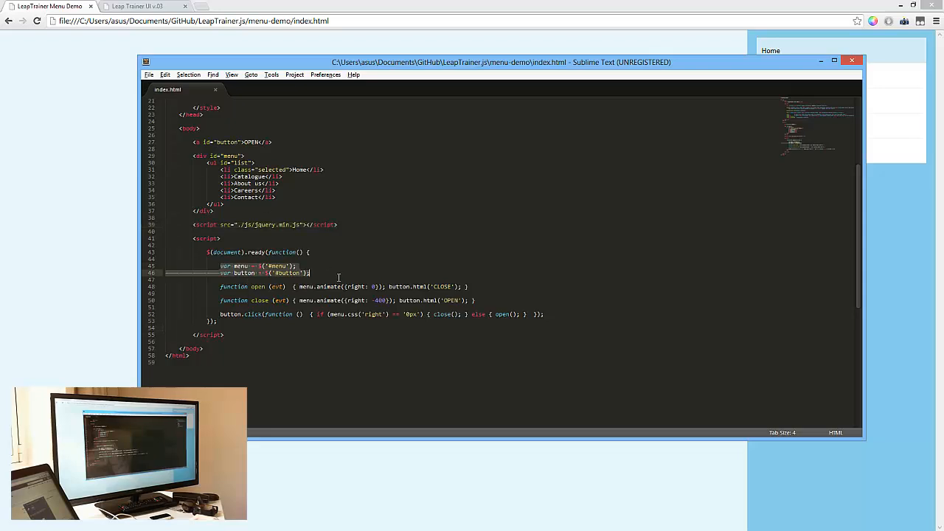
pyautogui.click(218, 286)
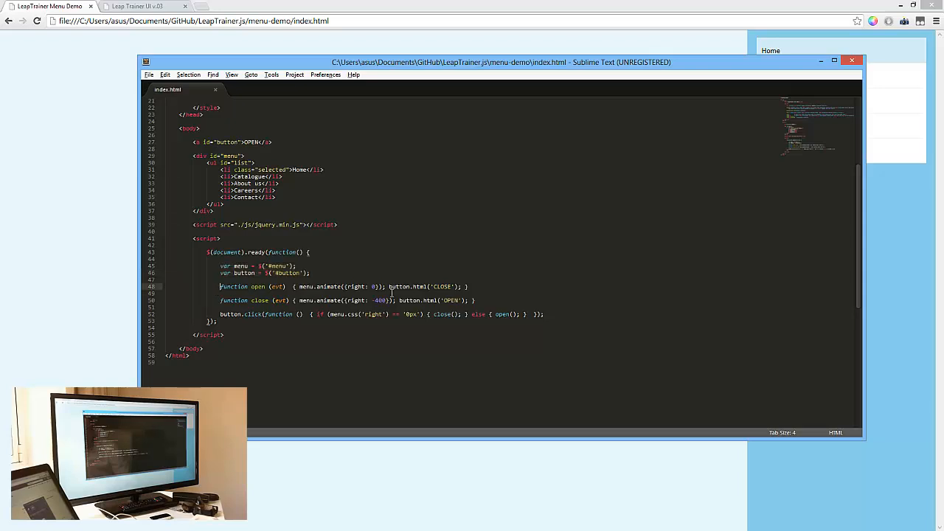
pyautogui.keyDown('shift'); pyautogui.click(482, 286); pyautogui.keyUp('shift')
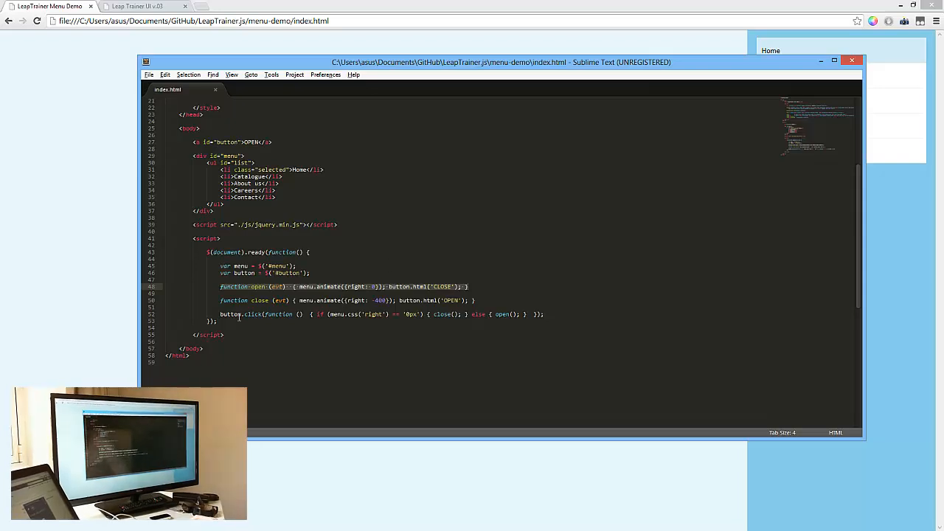
pyautogui.doubleClick(252, 314)
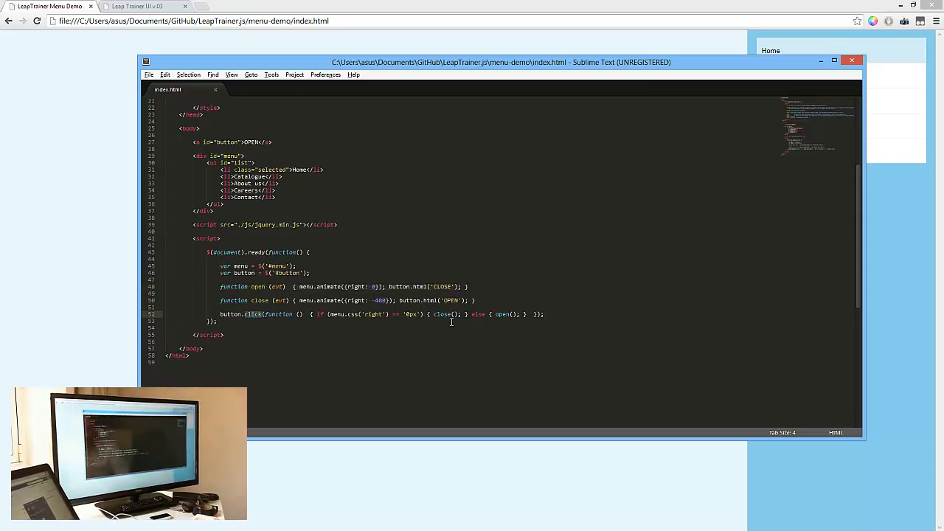
# - Test the menu opening and closing in the browser against the click handler code
pyautogui.hotkey('alt', 'Tab')
pyautogui.click(480, 221)
pyautogui.click(491, 215)
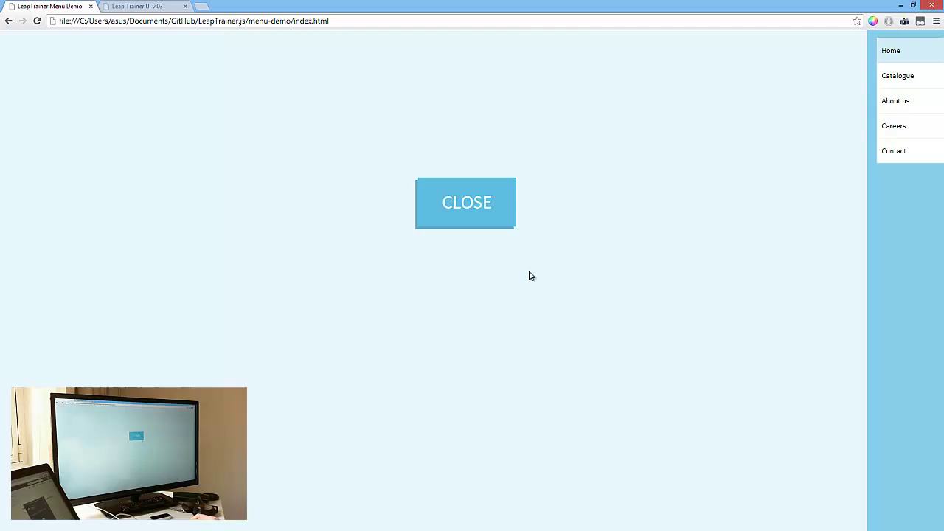
pyautogui.hotkey('alt', 'Tab')
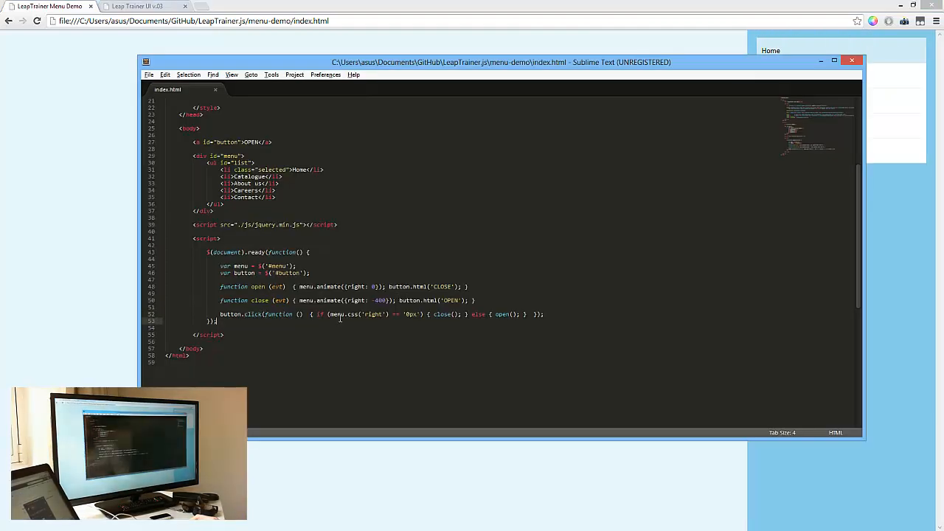
pyautogui.click(352, 322)
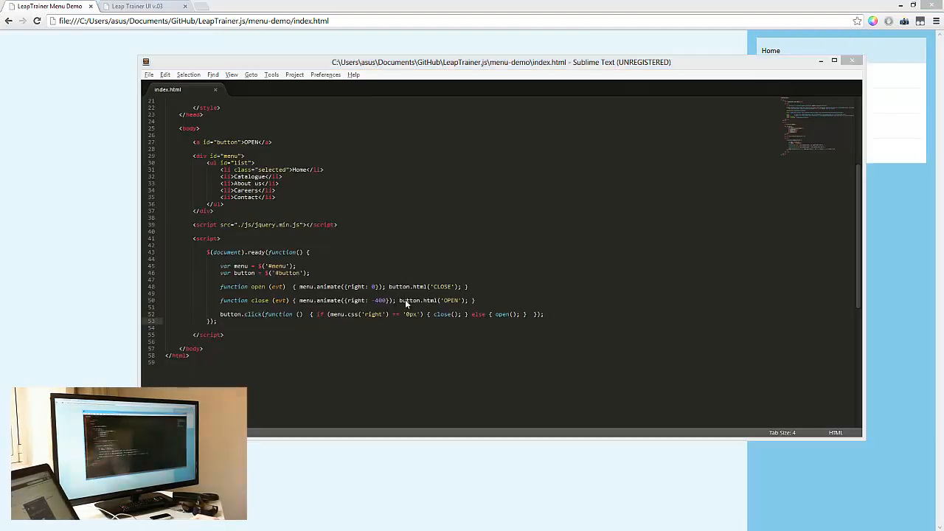
pyautogui.hotkey('alt', 'Tab')
pyautogui.click(468, 219)
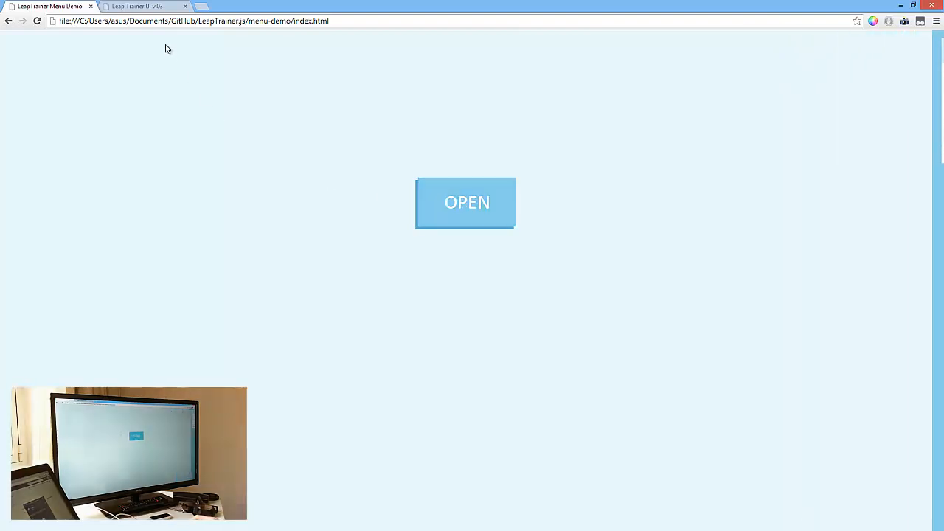
# - Reload the gesture trainer and train the RIGHT gesture, then the LEFT gesture
pyautogui.click(158, 9)
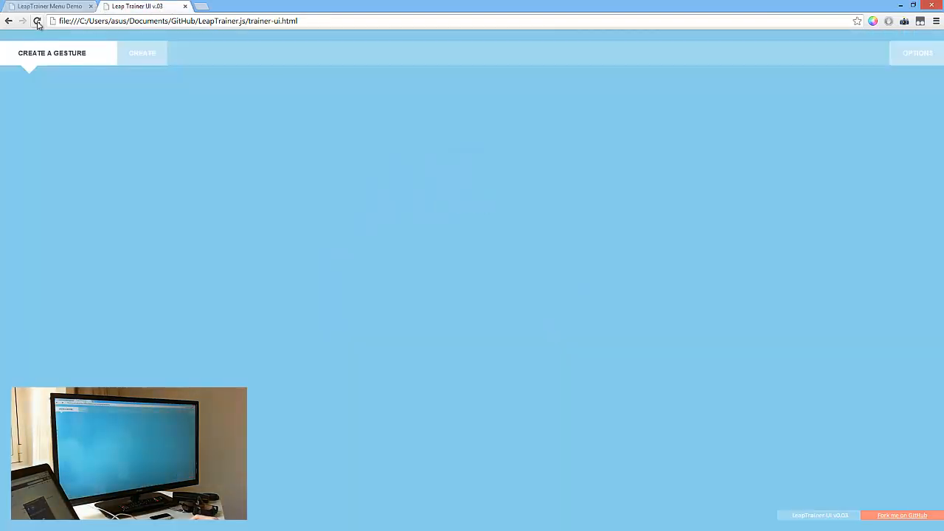
pyautogui.click(37, 22)
pyautogui.write('RIGHT')
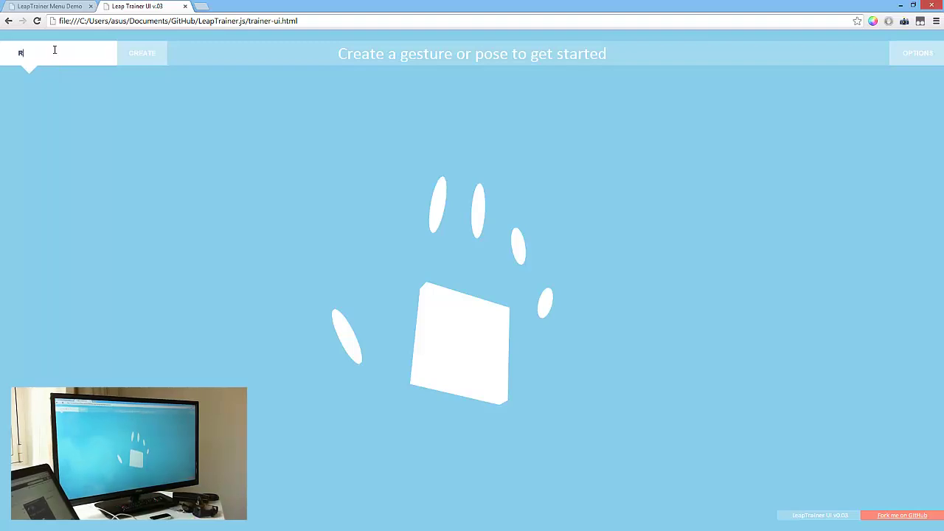
pyautogui.write('LEFT')
pyautogui.press('Return')
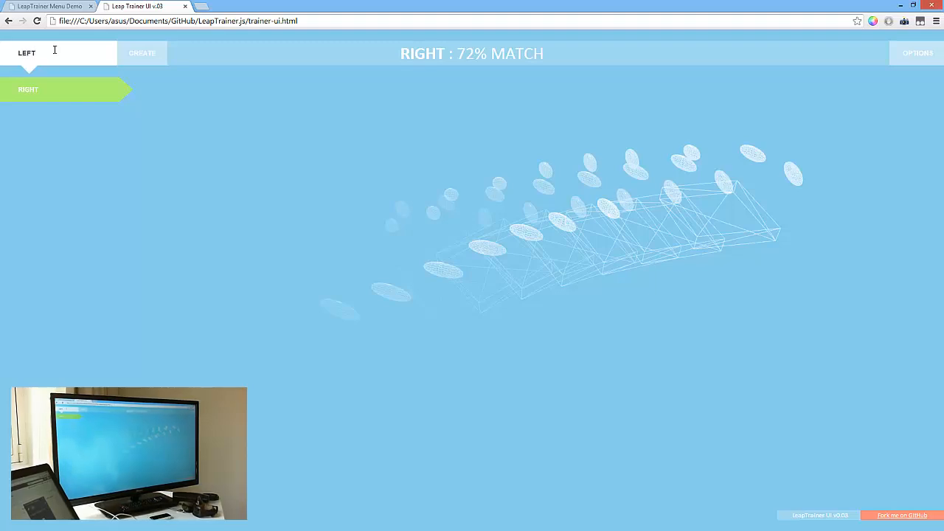
pyautogui.press('Return')
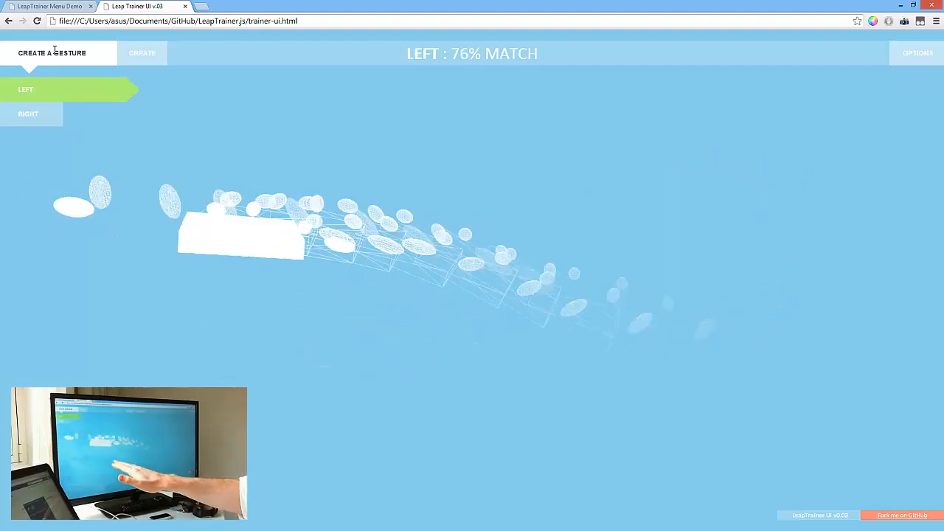
# - Show the LEFT gesture's export JSON and bring the menu-demo folder window into view
pyautogui.click(23, 90)
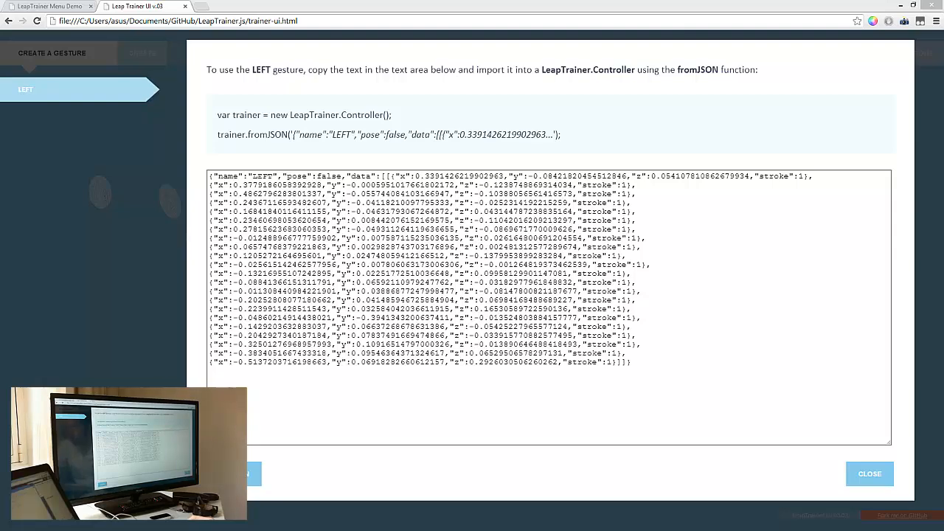
pyautogui.moveTo(354, 151); pyautogui.dragTo(465, 92)
# - Open the menu-demo index page in the browser and return to the folder window
pyautogui.click(359, 157)
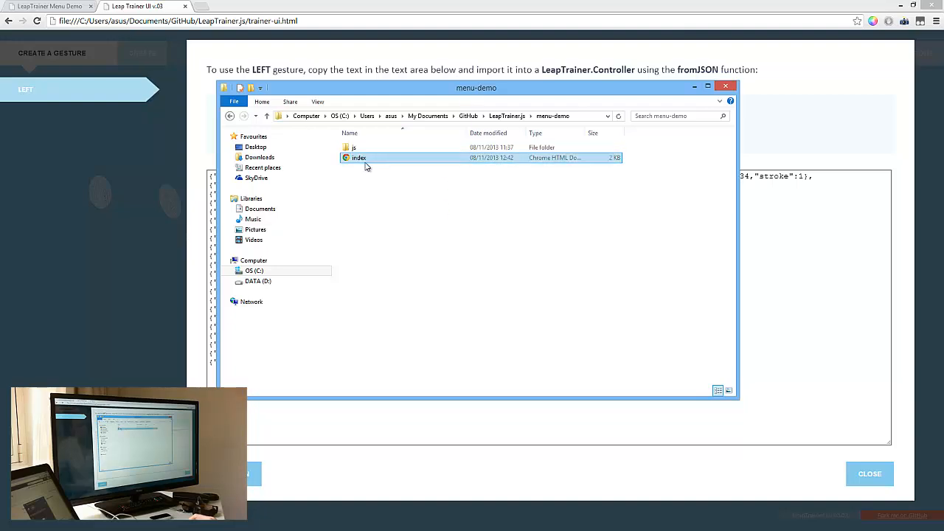
pyautogui.click(106, 6)
pyautogui.click(50, 6)
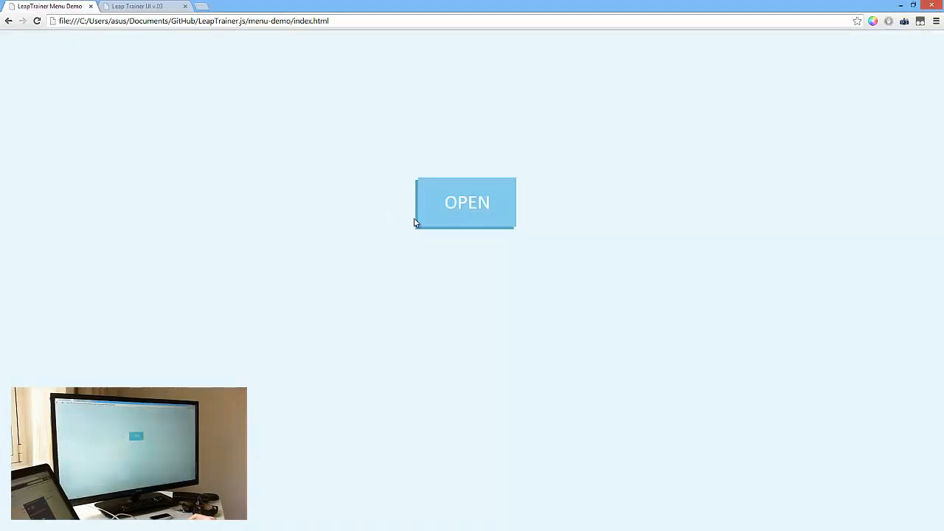
pyautogui.hotkey('alt', 'Tab')
# - Paste leap.js and leaptrainer.min.js into the menu-demo js folder beside jquery.min
pyautogui.keyDown('shift'); pyautogui.click(361, 150); pyautogui.keyUp('shift')
pyautogui.doubleClick(362, 150)
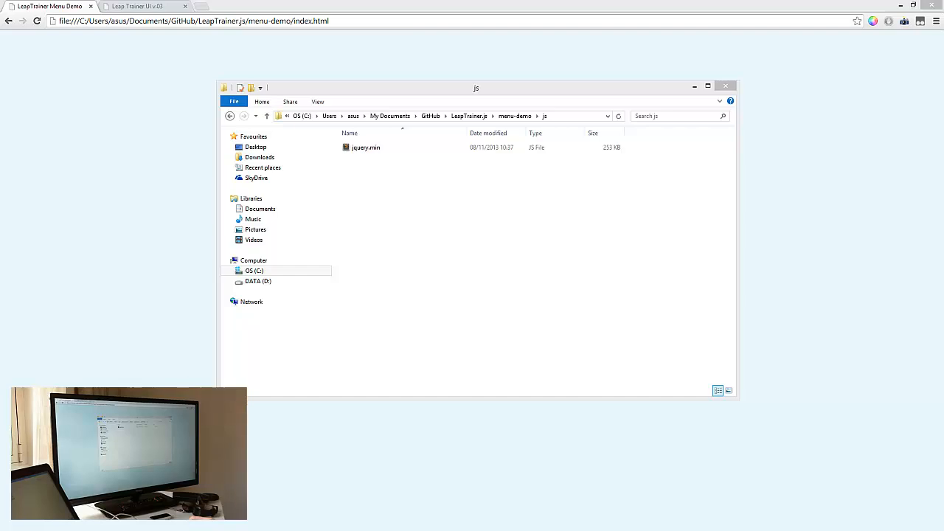
pyautogui.click(629, 282)
pyautogui.hotkey('ctrl', 'v')
pyautogui.click(411, 234)
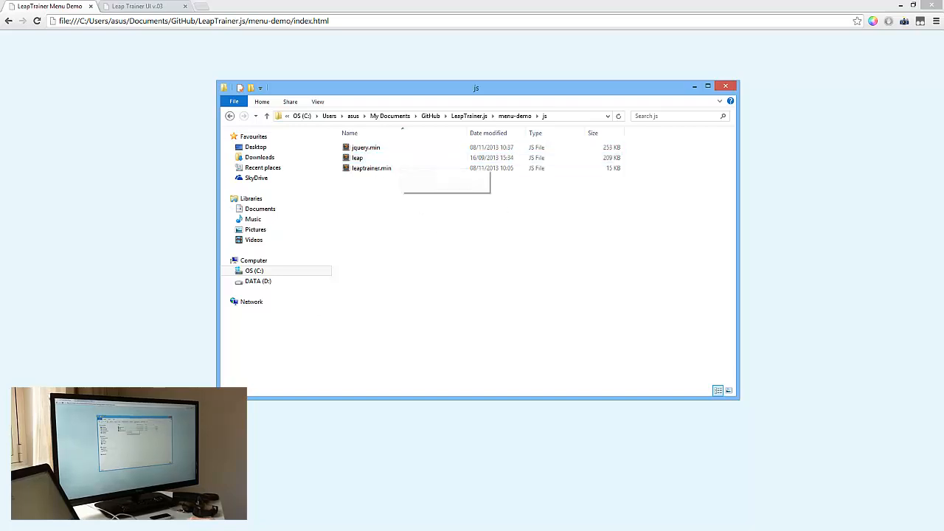
# - Duplicate the jquery script tag twice below the original in index.html
pyautogui.hotkey('alt', 'Tab')
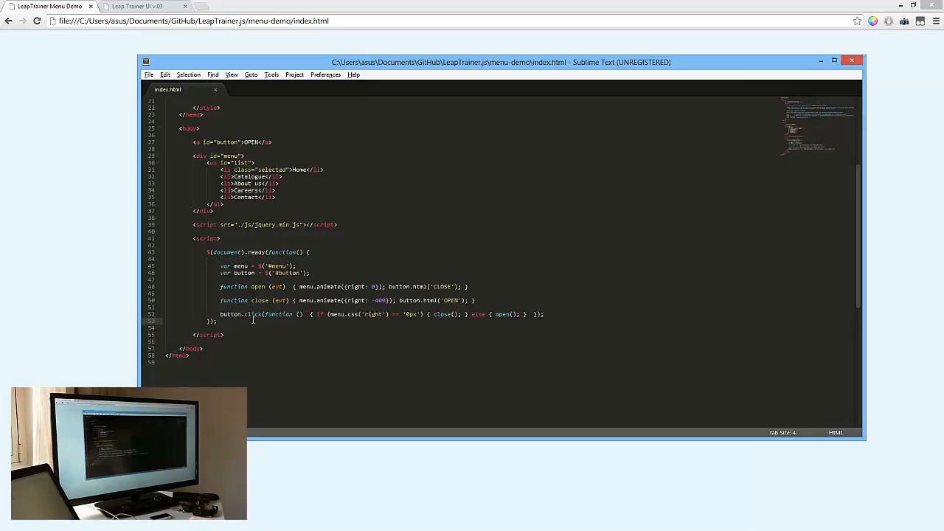
pyautogui.moveTo(337, 225); pyautogui.dragTo(192, 225)
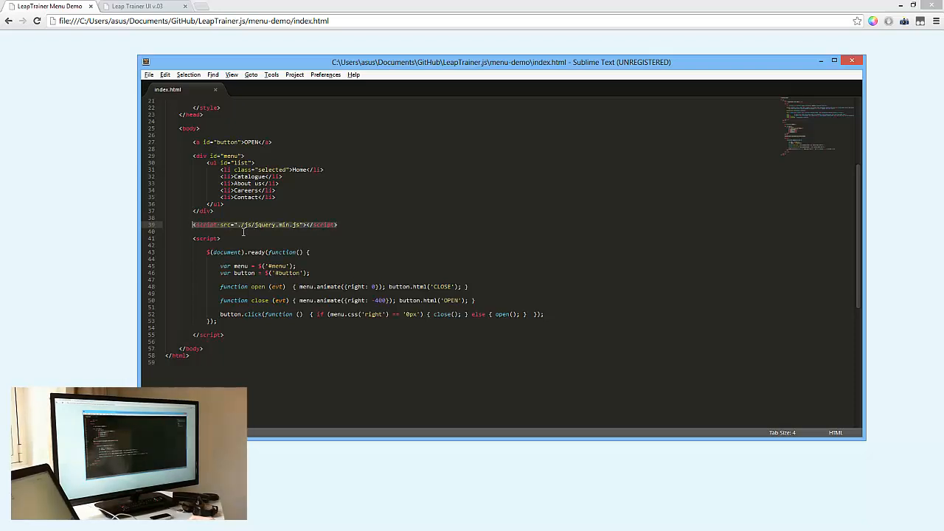
pyautogui.click(390, 226)
pyautogui.press('Return')
pyautogui.press('Return')
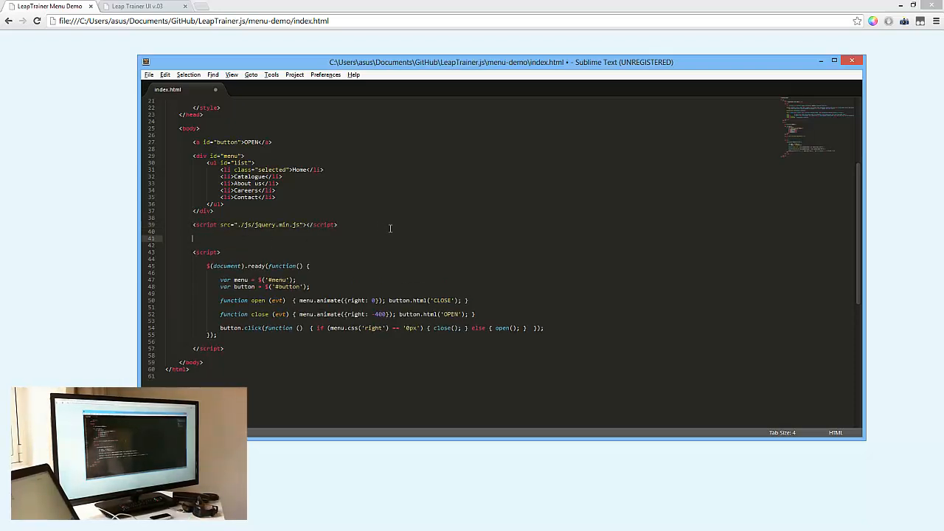
pyautogui.hotkey('ctrl', 'v')
pyautogui.press('Return')
pyautogui.hotkey('ctrl', 'v')
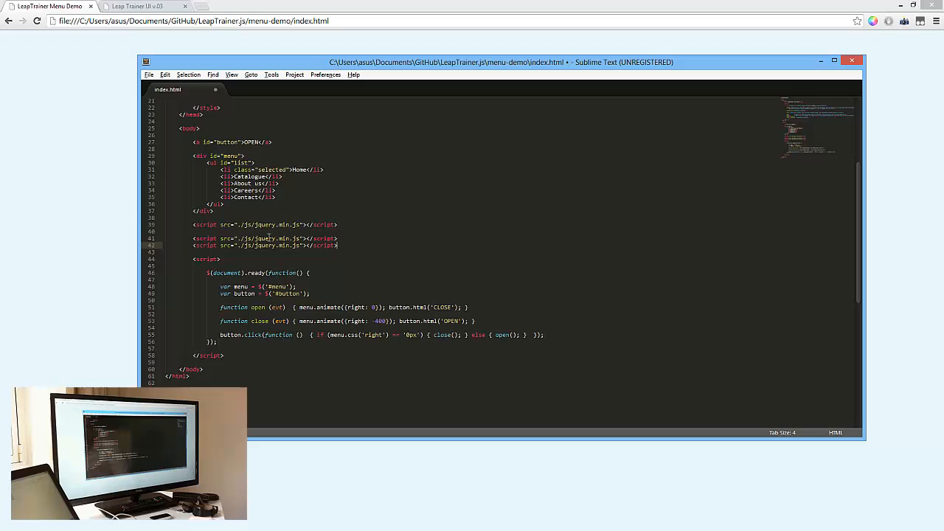
# - Rename the copies to load leap.js and leaptrainer.min.js, and save index.html
pyautogui.doubleClick(267, 238)
pyautogui.keyDown('shift'); pyautogui.click(291, 238); pyautogui.keyUp('shift')
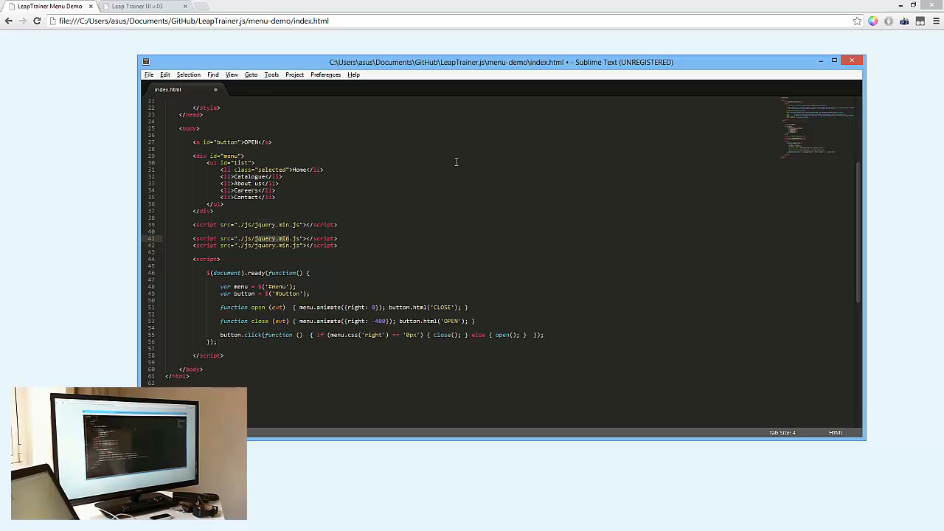
pyautogui.write('leap')
pyautogui.press('Escape')
pyautogui.press('Down')
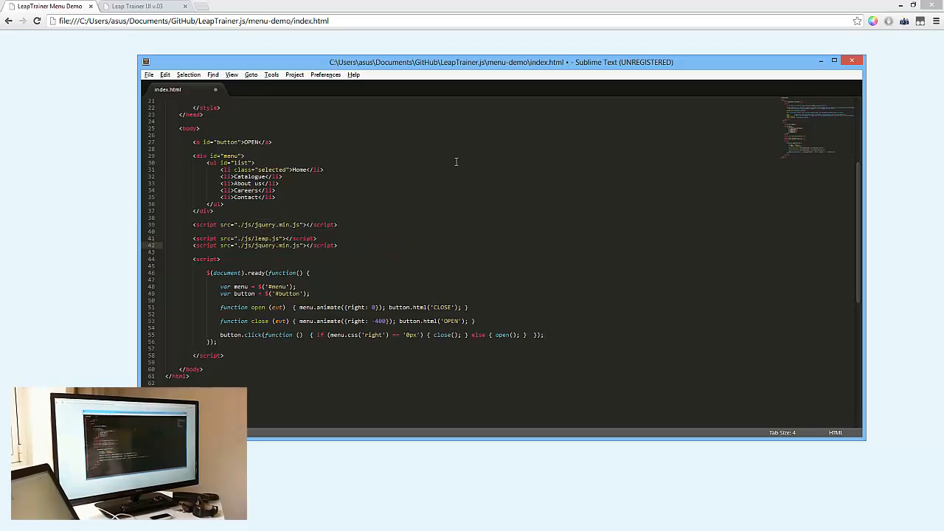
pyautogui.hotkey('ctrl', 'd')
pyautogui.write('leap')
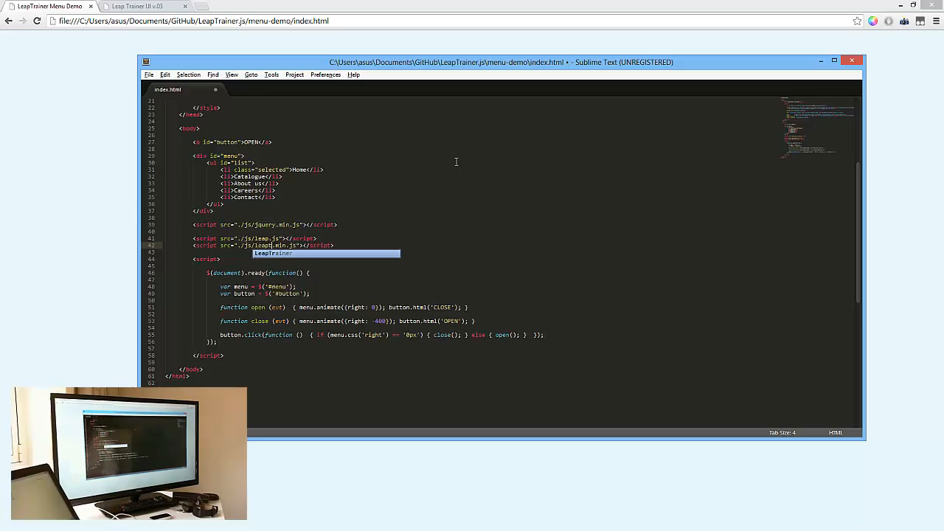
pyautogui.write('trainer')
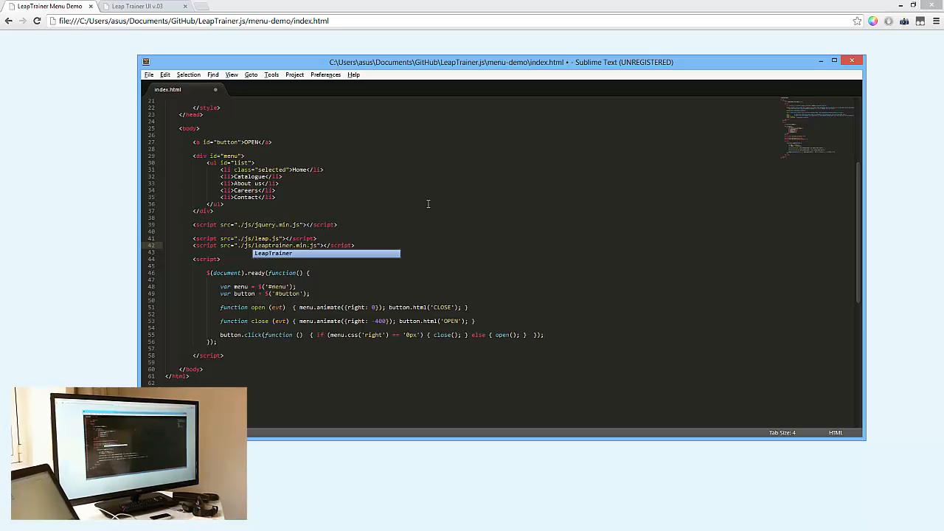
pyautogui.click(411, 223)
pyautogui.hotkey('ctrl', 's')
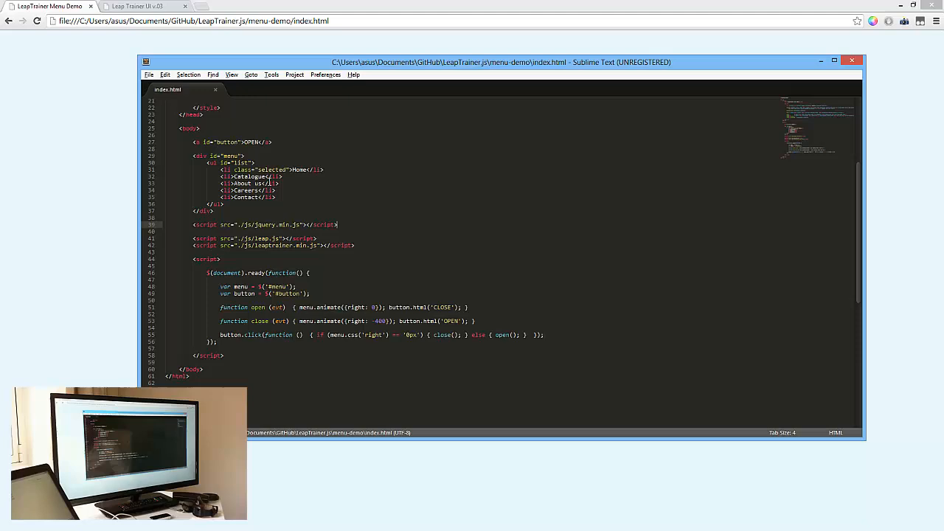
# - Copy the Controller and fromJSON usage code from the trainer and paste it after button.click
pyautogui.click(164, 6)
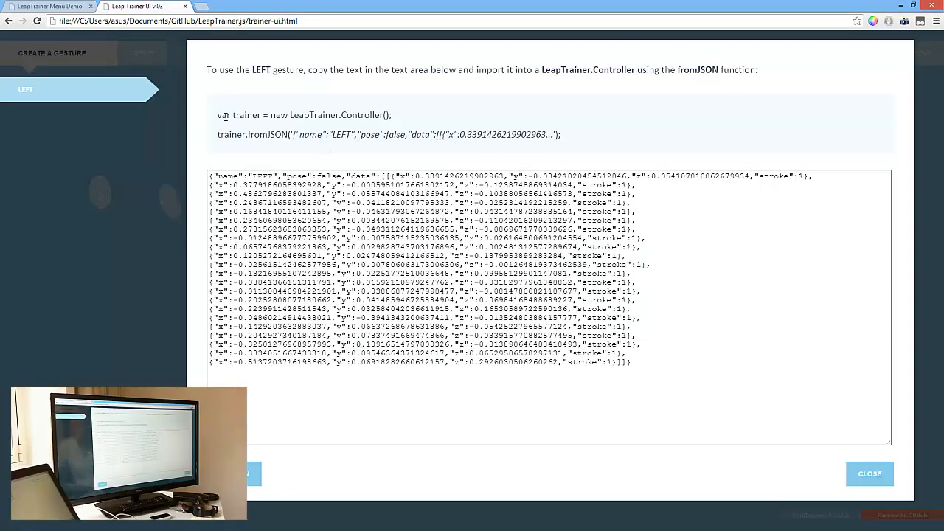
pyautogui.moveTo(218, 115); pyautogui.dragTo(520, 149)
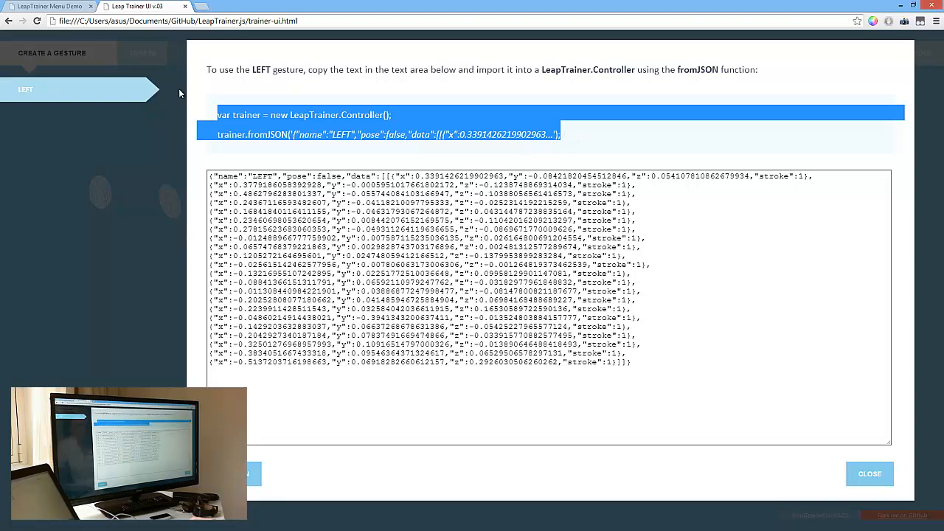
pyautogui.click(57, 5)
pyautogui.hotkey('alt', 'Tab')
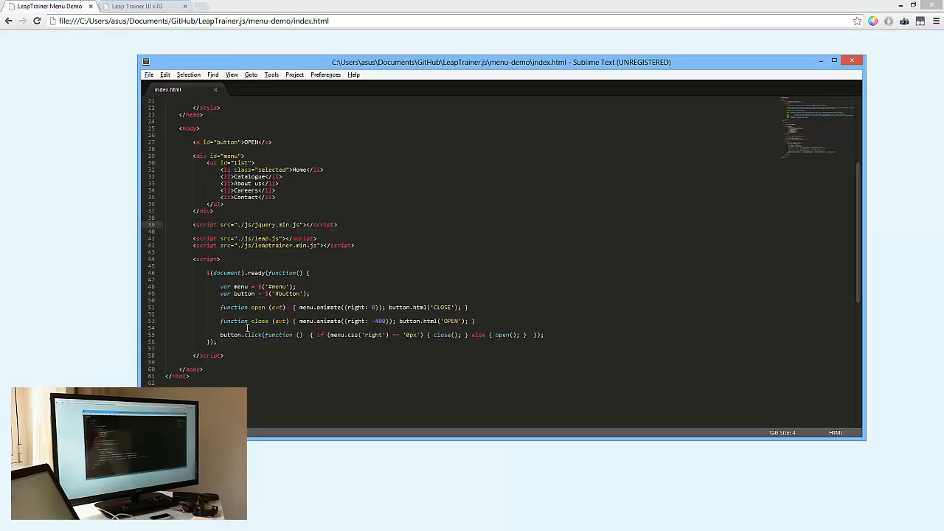
pyautogui.click(583, 334)
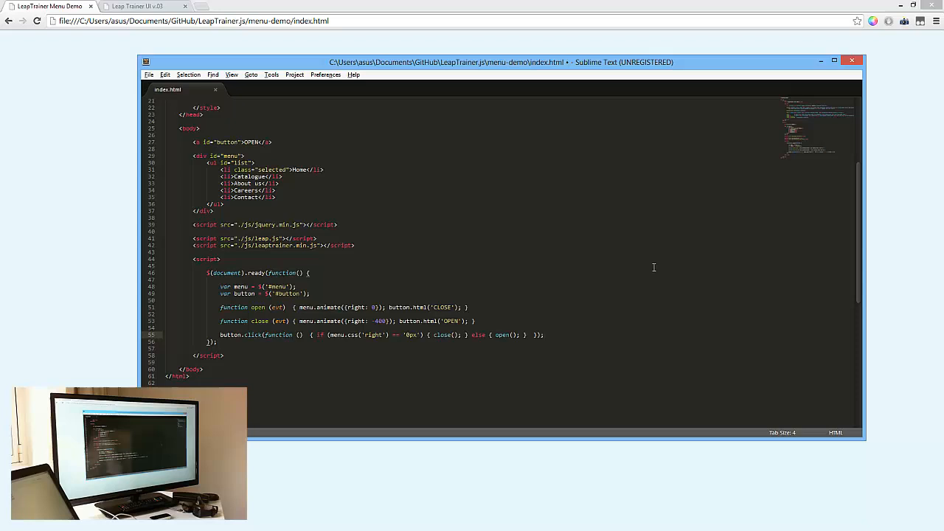
pyautogui.press('Return')
pyautogui.press('Return')
pyautogui.hotkey('ctrl', 'v')
# - Tidy spacing and alignment of the controller and fromJSON lines inside the ready function
pyautogui.press('Return')
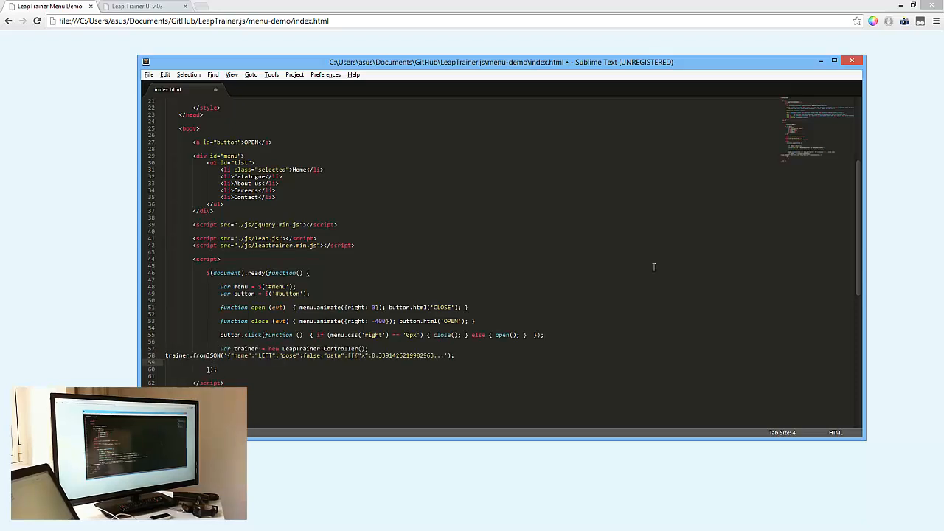
pyautogui.press('Up')
pyautogui.press('Return')
pyautogui.press('Tab')
pyautogui.press('Tab')
pyautogui.press('Tab')
pyautogui.press('Up')
pyautogui.press('Up')
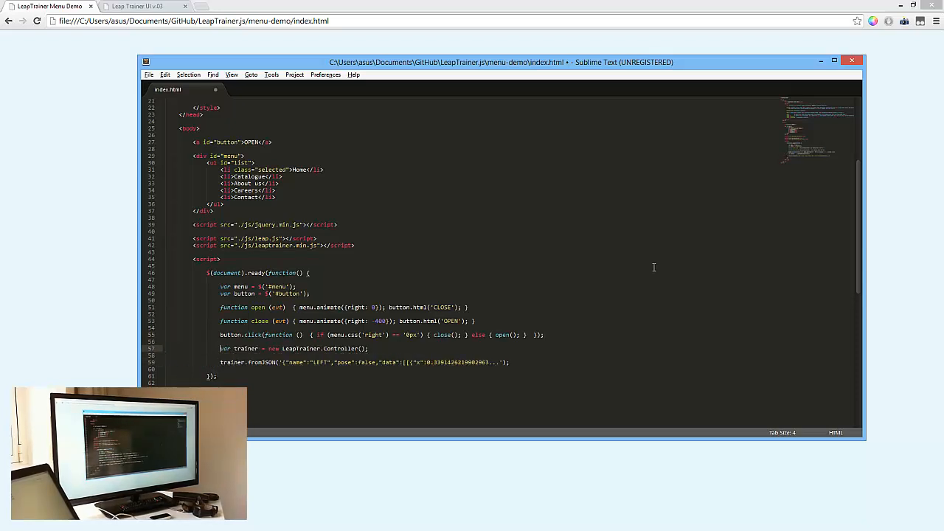
pyautogui.hotkey('shift', 'Right')
pyautogui.hotkey('shift', 'Right')
pyautogui.hotkey('shift', 'Right')
pyautogui.hotkey('shift', 'Right')
pyautogui.hotkey('shift', 'Right')
pyautogui.hotkey('shift', 'Right')
pyautogui.hotkey('shift', 'Right')
pyautogui.hotkey('shift', 'Right')
pyautogui.hotkey('shift', 'Right')
pyautogui.hotkey('shift', 'Right')
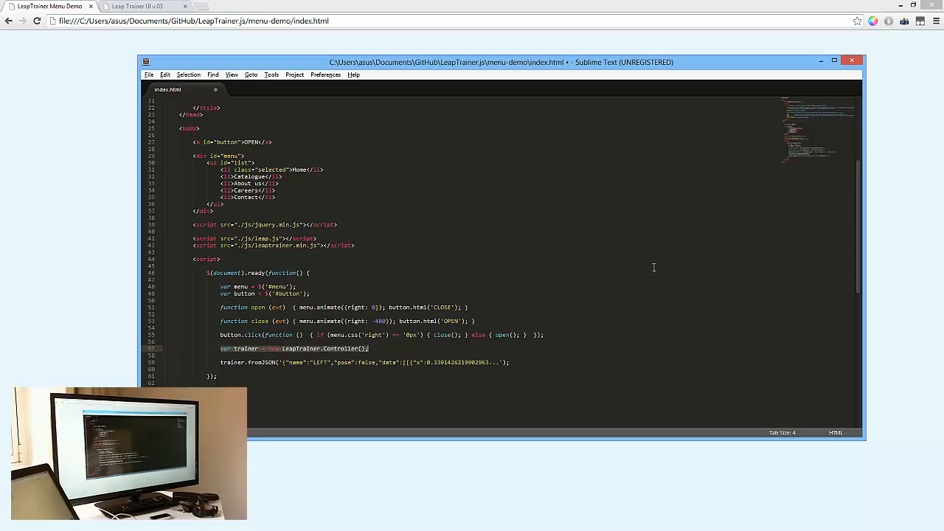
pyautogui.press('Left')
pyautogui.press('Down')
pyautogui.press('Down')
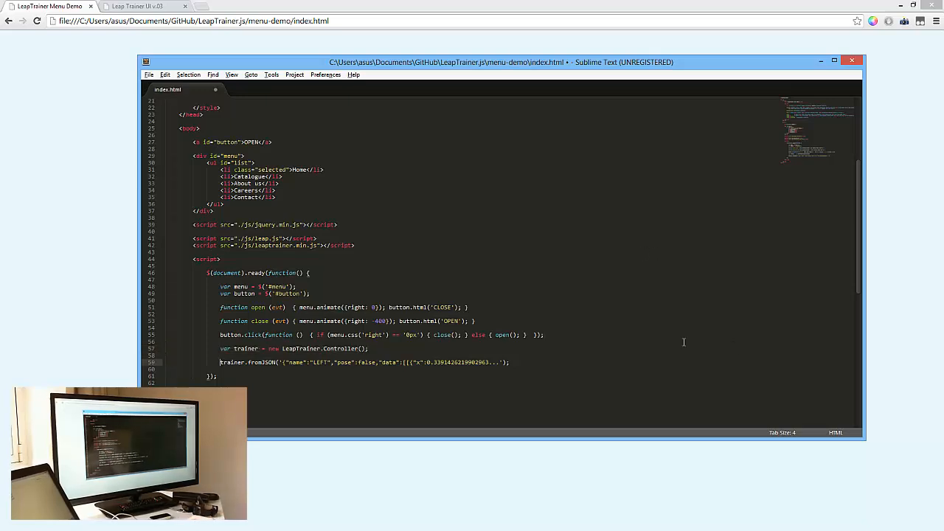
# - Replace the fromJSON placeholder string with the full LEFT gesture JSON from the trainer
pyautogui.click(146, 6)
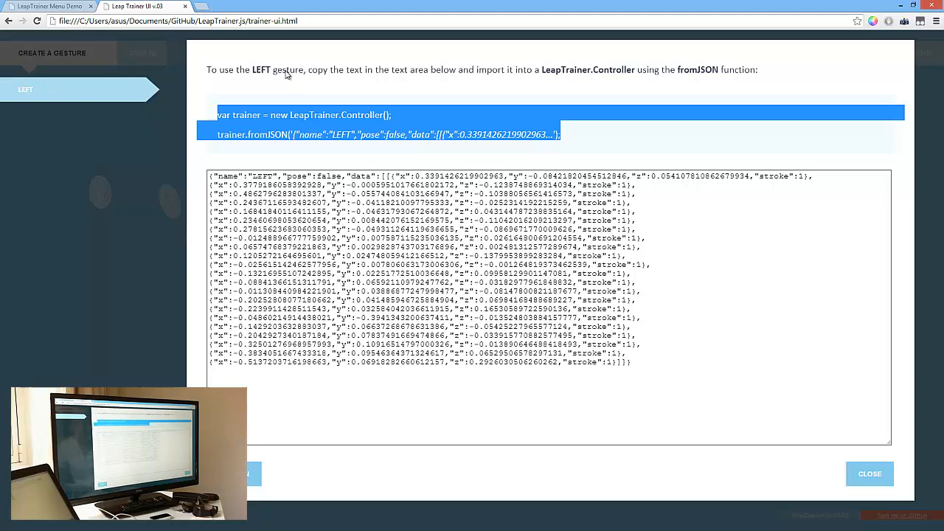
pyautogui.click(63, 5)
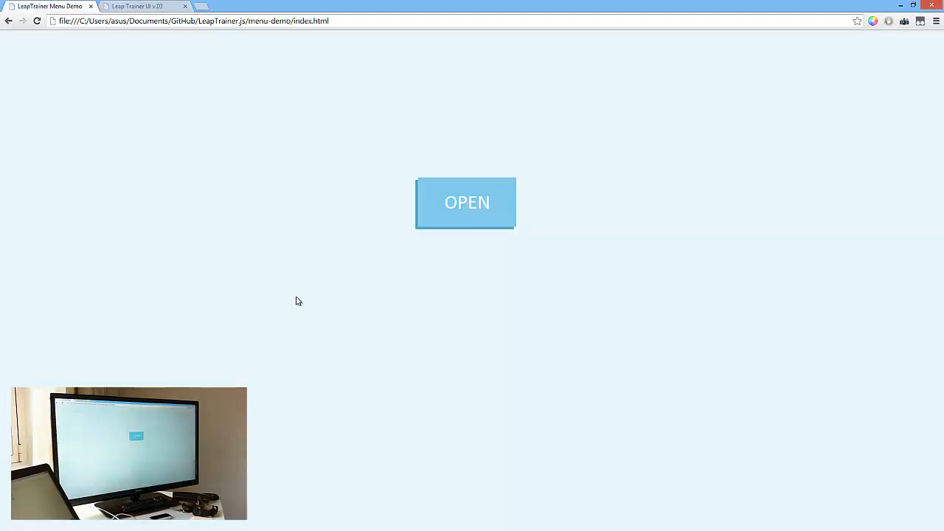
pyautogui.hotkey('alt', 'Tab')
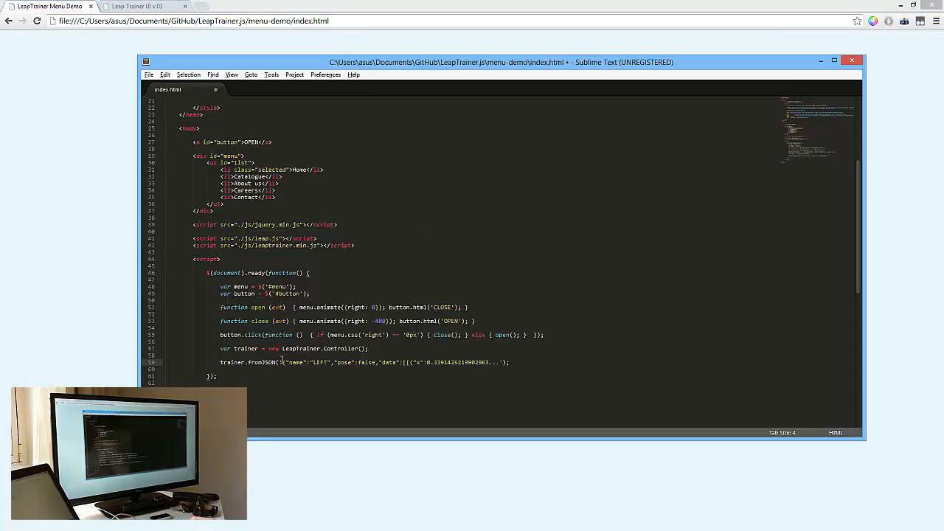
pyautogui.click(281, 362)
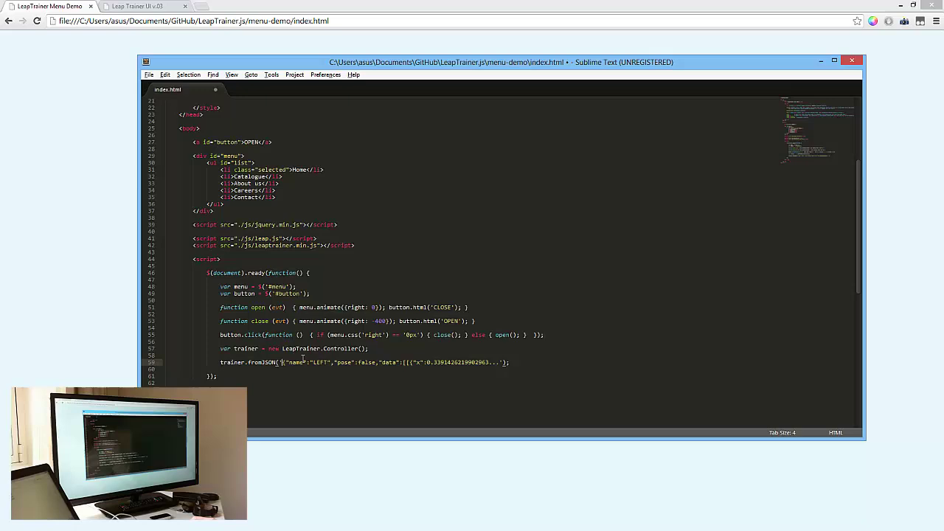
pyautogui.keyDown('shift'); pyautogui.click(500, 362); pyautogui.keyUp('shift')
pyautogui.hotkey('ctrl', 'v')
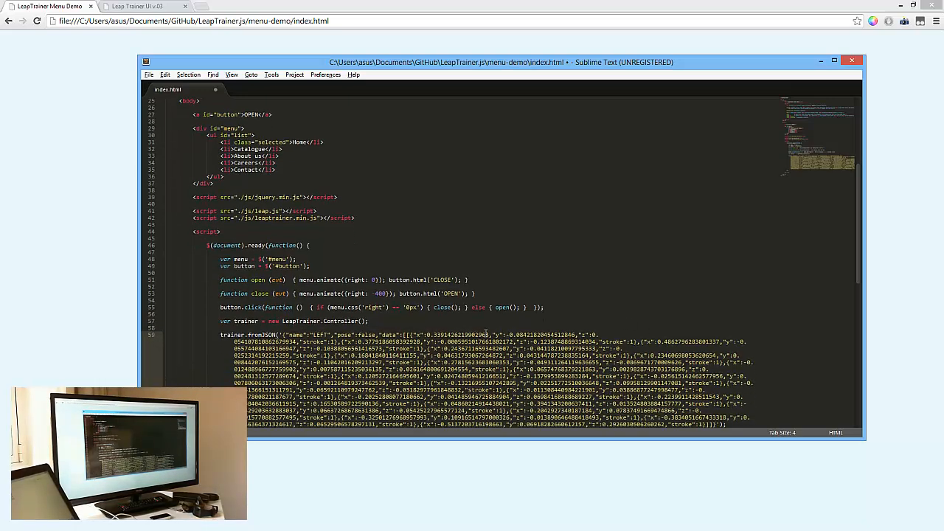
pyautogui.scroll(-4, 486, 332)
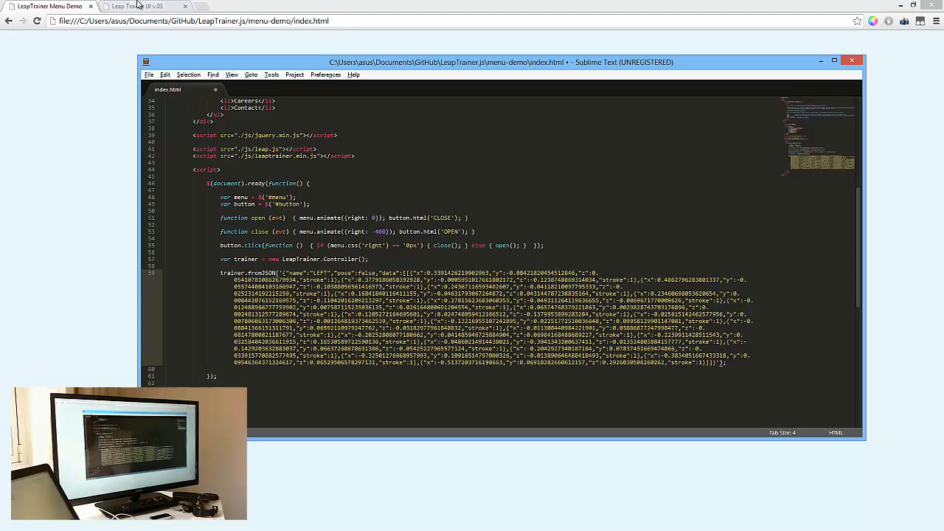
pyautogui.click(136, 6)
# - Copy the RIGHT gesture's full JSON from the trainer and return to index.html
pyautogui.click(82, 165)
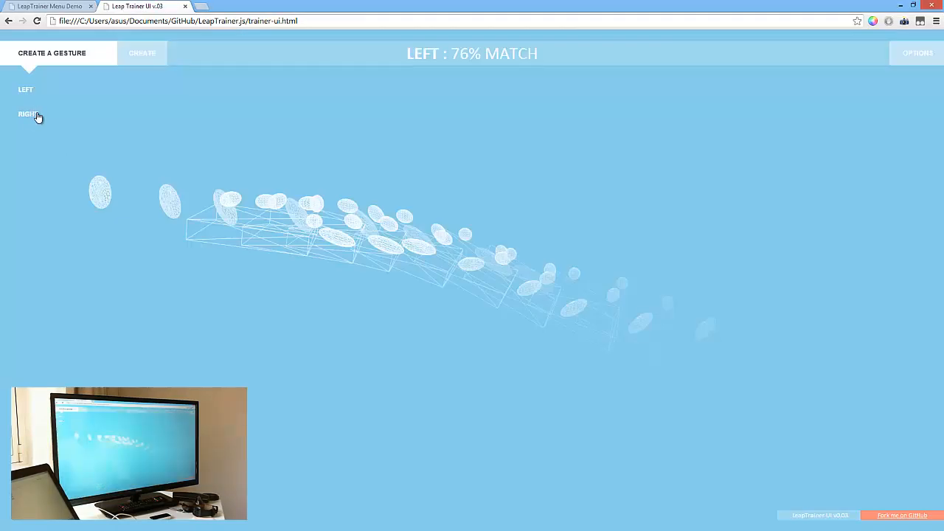
pyautogui.click(34, 114)
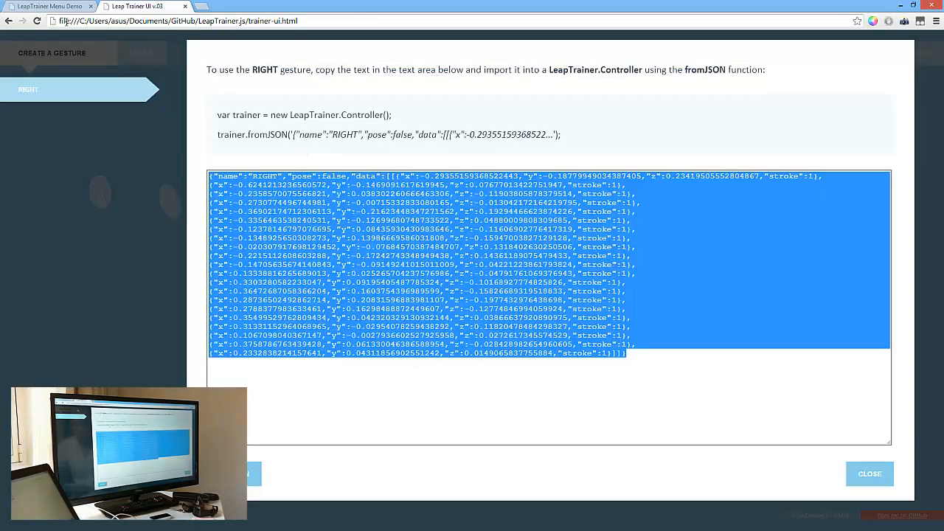
pyautogui.click(70, 8)
pyautogui.hotkey('alt', 'Tab')
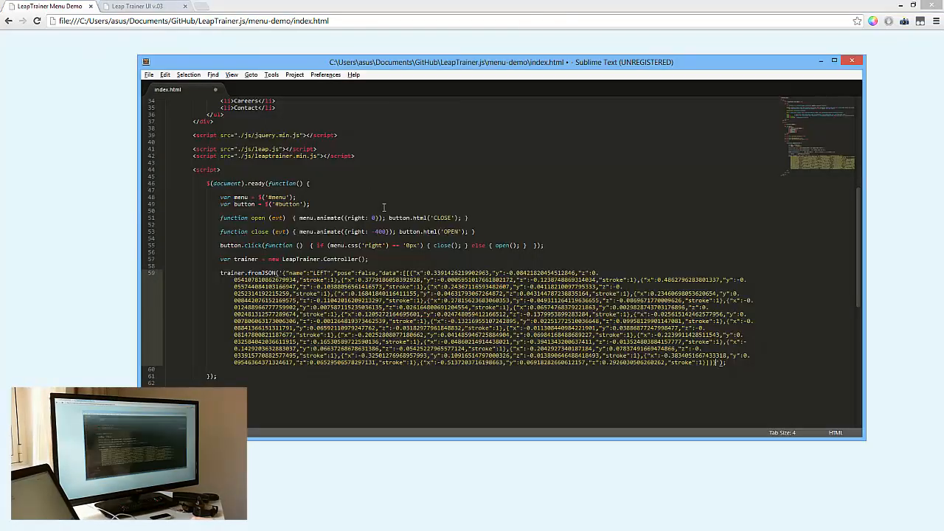
# - Add a second trainer.fromJSON call holding the RIGHT gesture JSON and save
pyautogui.press('Return')
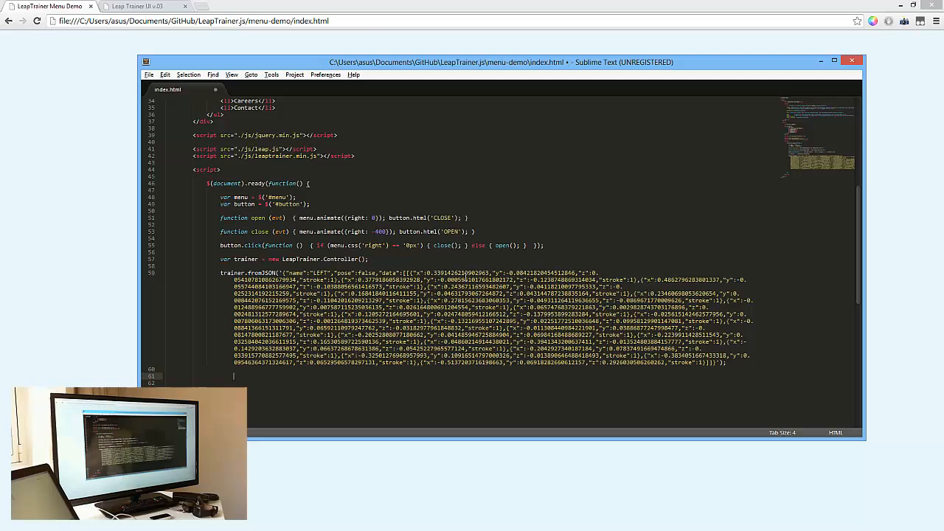
pyautogui.write('trainer')
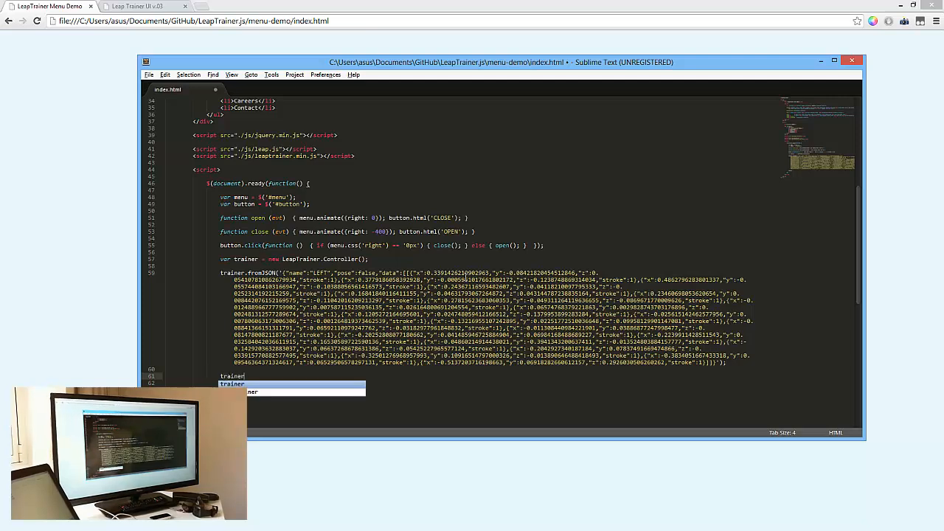
pyautogui.write('.fromJ')
pyautogui.press('Tab')
pyautogui.write('(')
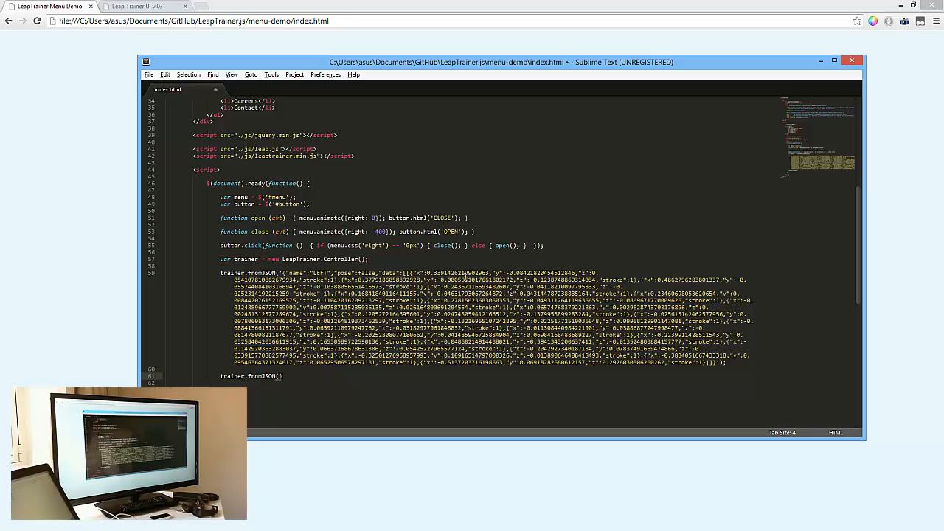
pyautogui.write("'")
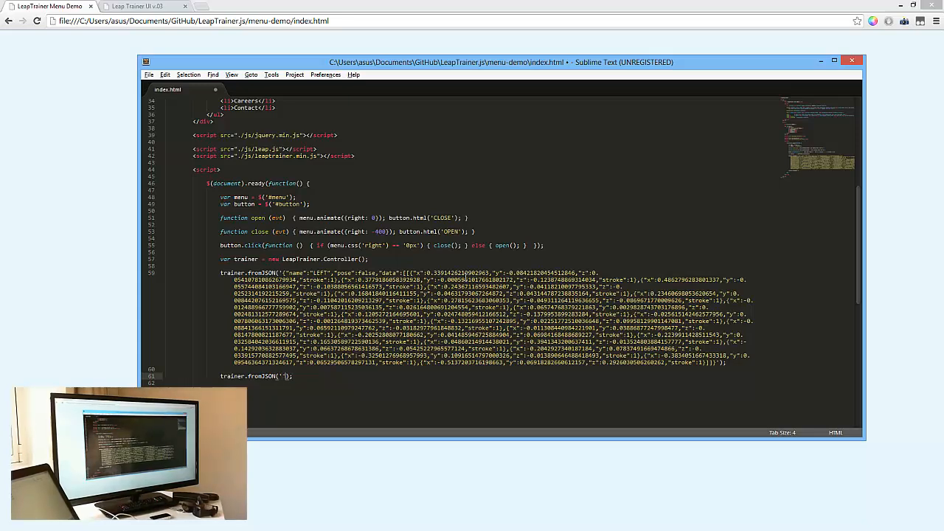
pyautogui.hotkey('ctrl', 'v')
pyautogui.scroll(-1, 535, 196)
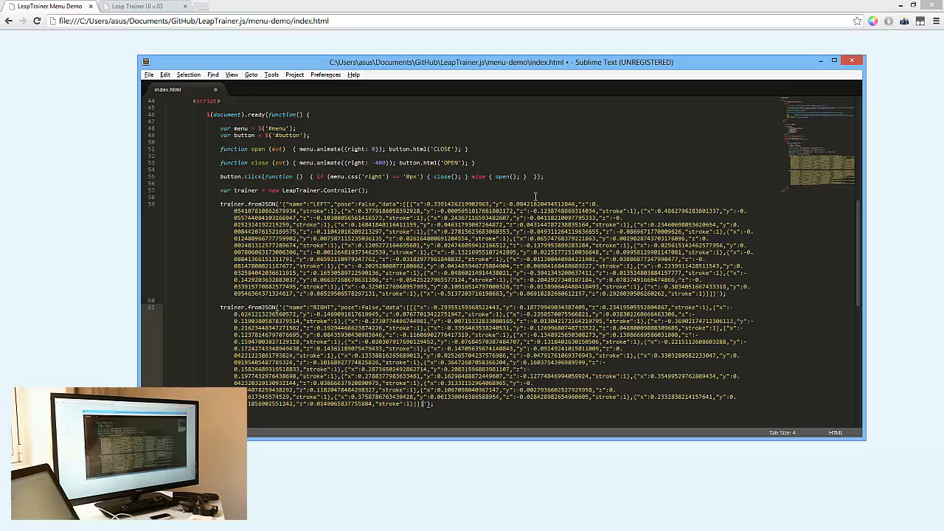
pyautogui.hotkey('ctrl', 's')
pyautogui.scroll(-2, 369, 272)
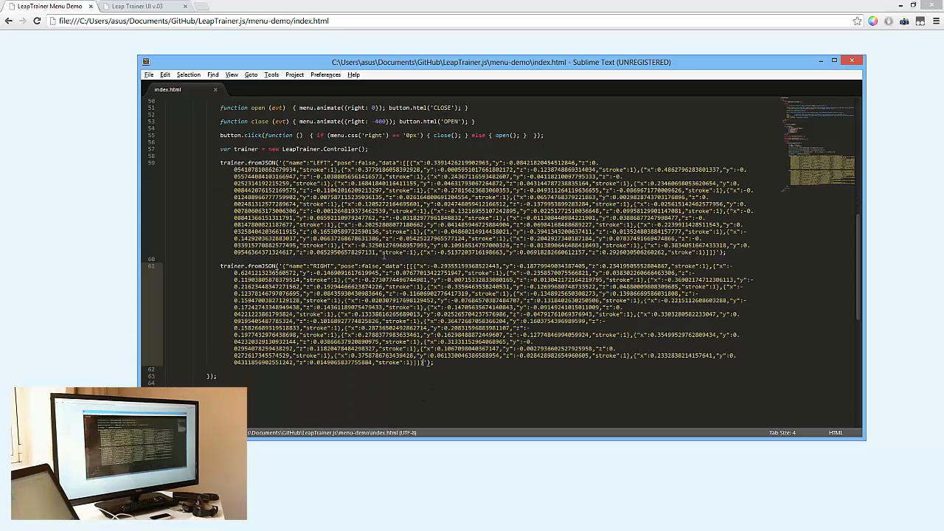
# - Turn off Word Wrap and add a blank line after the RIGHT fromJSON import
pyautogui.click(232, 75)
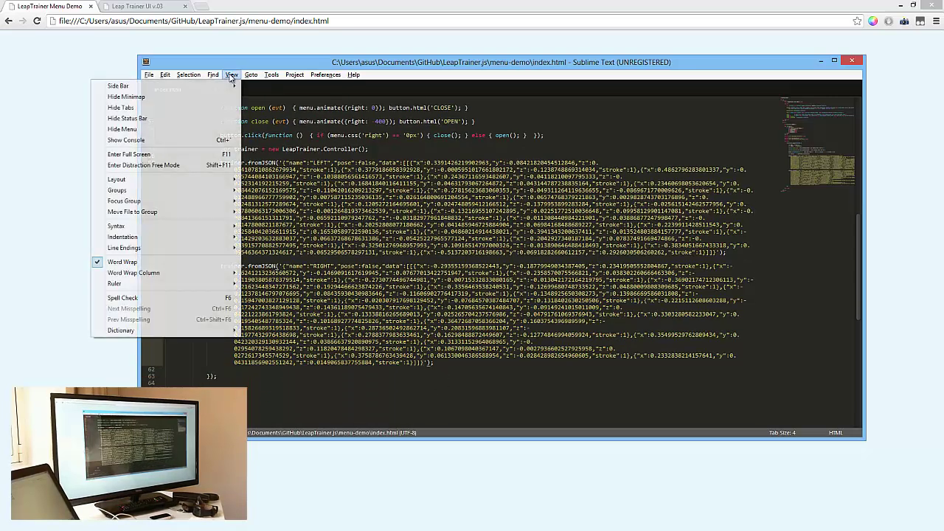
pyautogui.click(185, 262)
pyautogui.scroll(3, 417, 286)
pyautogui.click(262, 246)
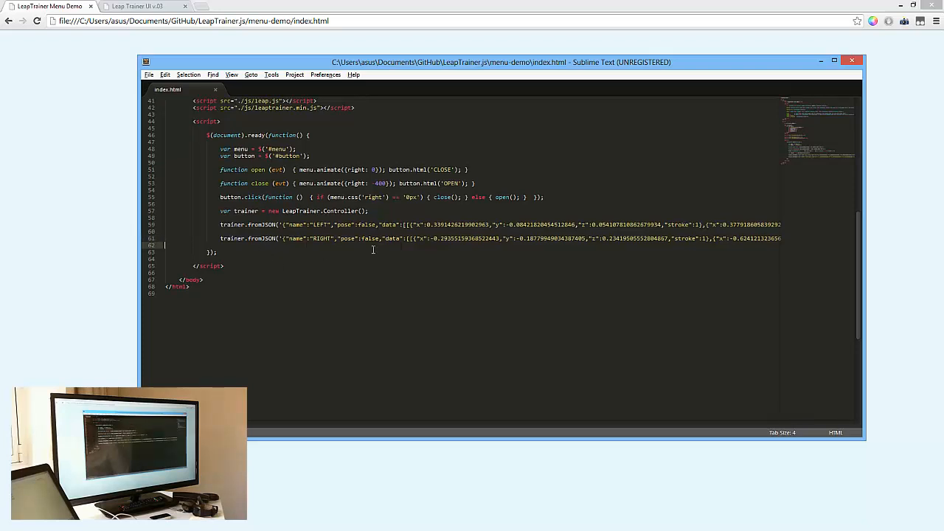
pyautogui.press('Return')
pyautogui.press('Return')
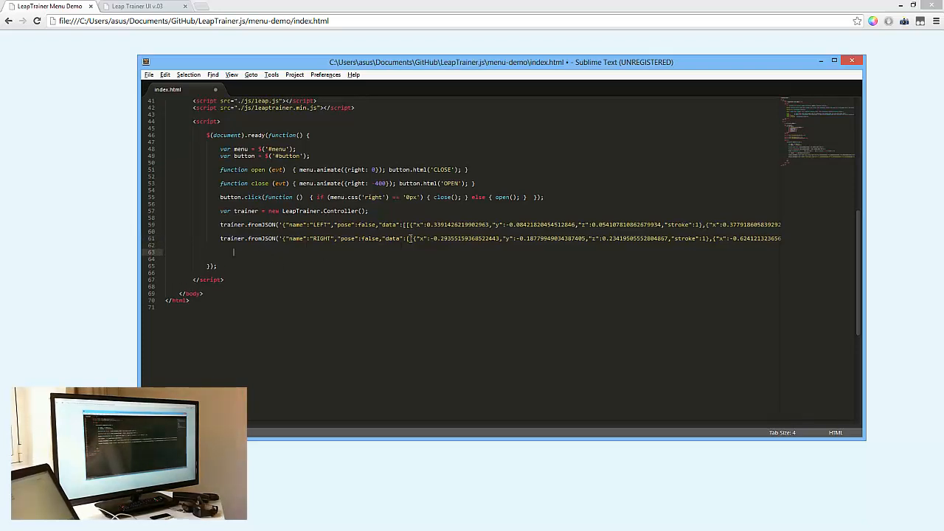
# - Save index.html, dismiss the purchase reminder, and select the controller line 57
pyautogui.hotkey('ctrl', 's')
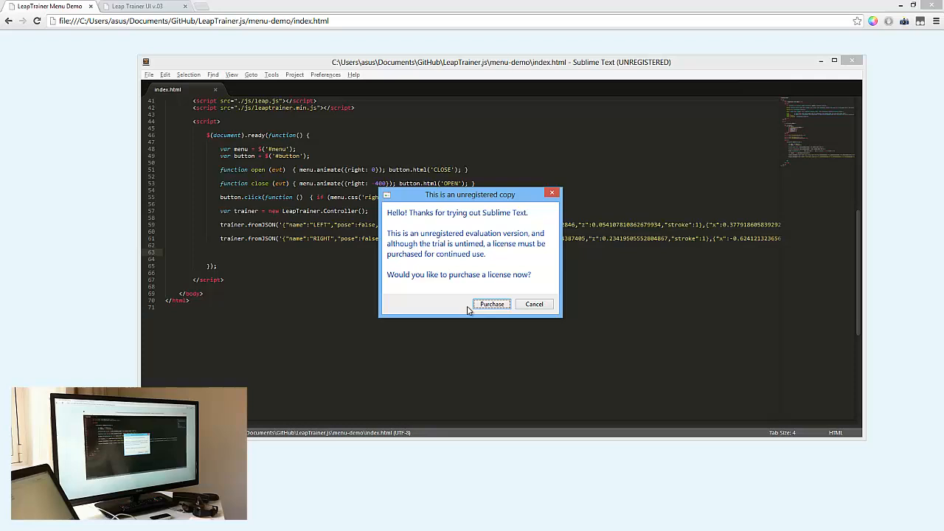
pyautogui.click(538, 304)
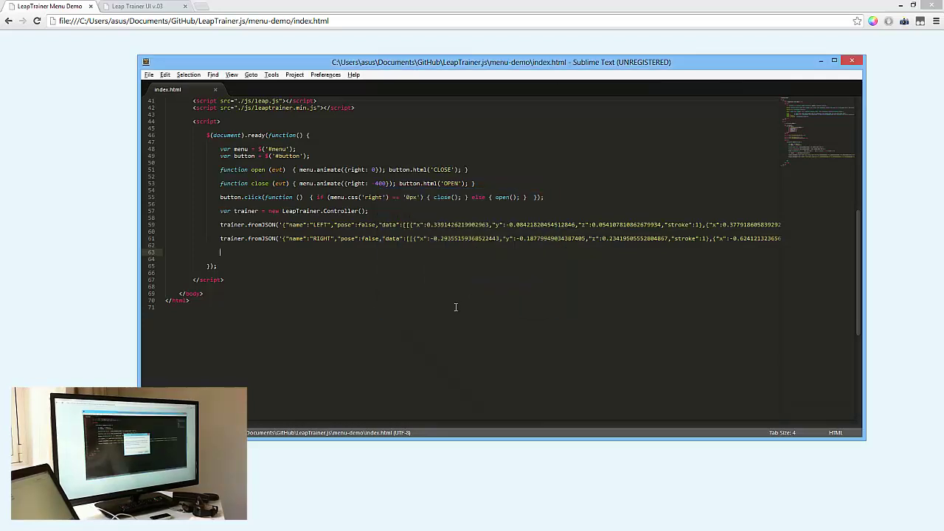
pyautogui.doubleClick(226, 211)
pyautogui.keyDown('shift'); pyautogui.click(391, 213); pyautogui.keyUp('shift')
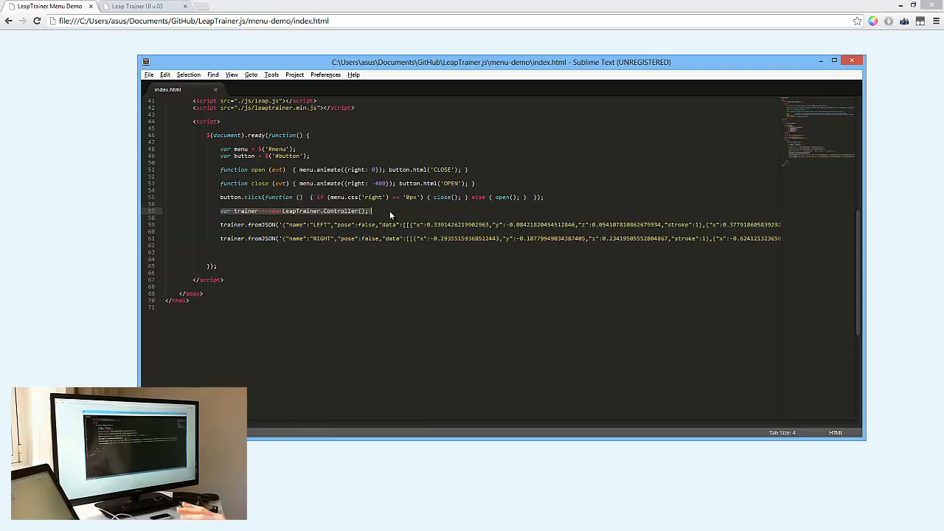
# - Write trainer.on('LEFT', open); on empty line 63
pyautogui.click(269, 253)
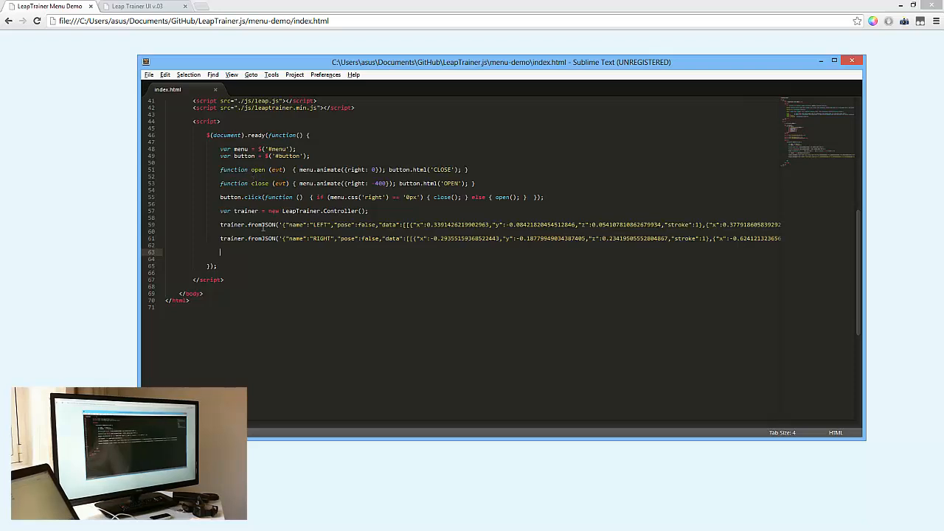
pyautogui.write('traine')
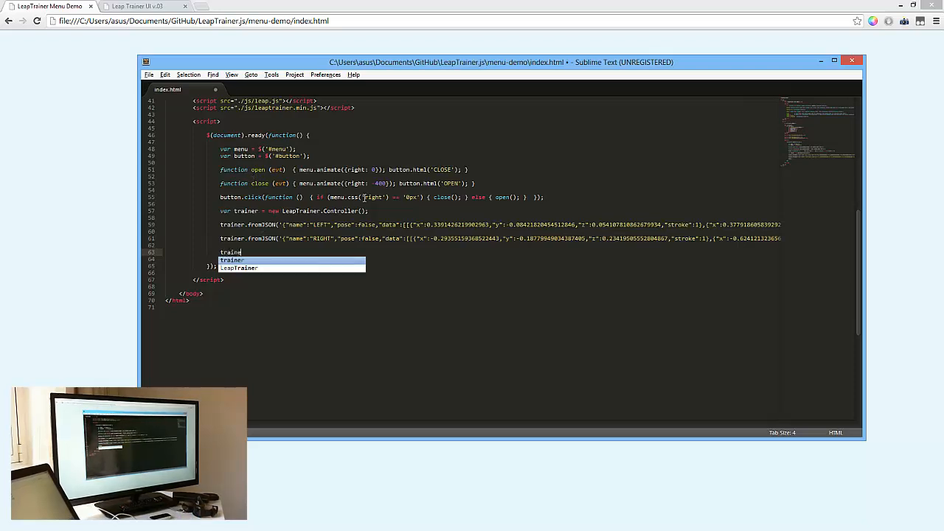
pyautogui.write('r.on(')
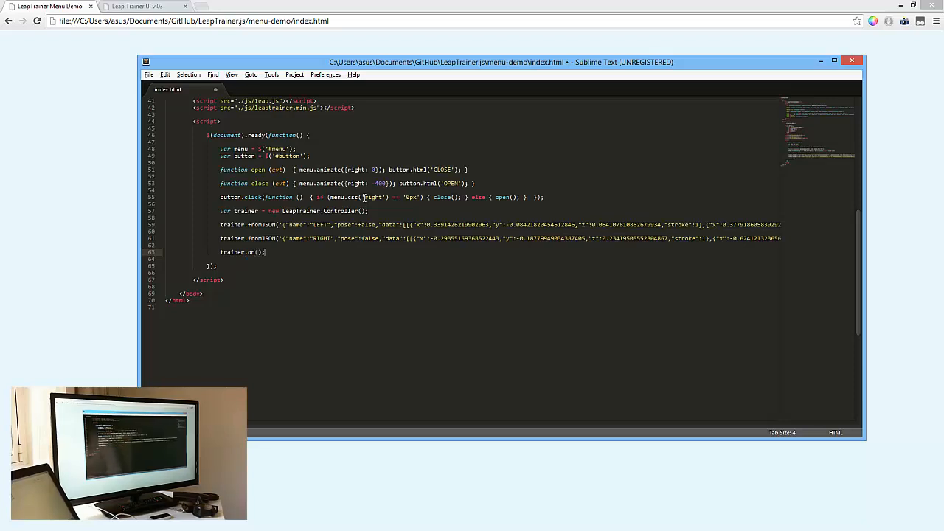
pyautogui.write(');')
pyautogui.press('Left')
pyautogui.write("'")
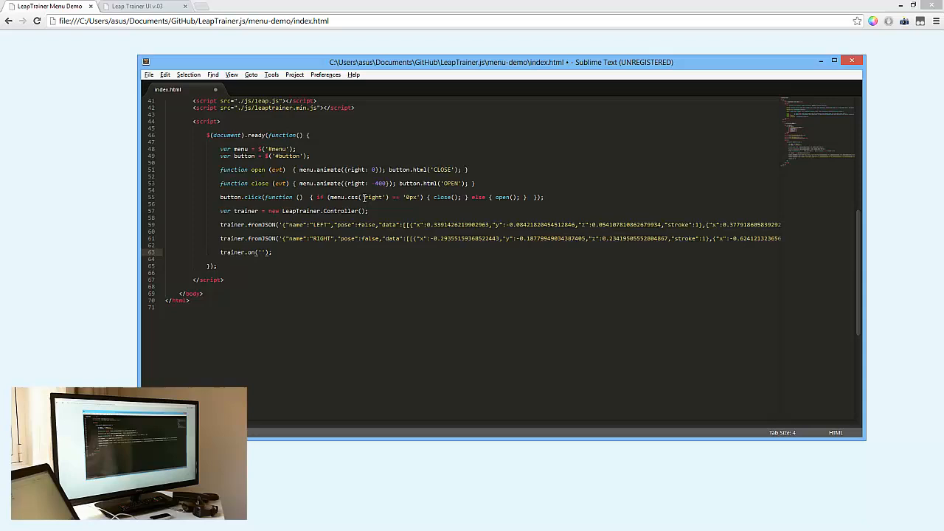
pyautogui.write('LEFT')
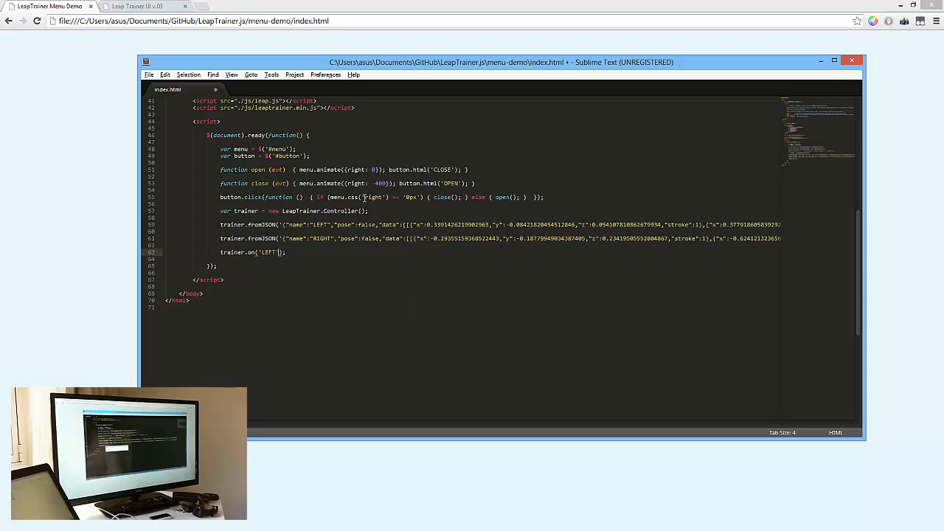
pyautogui.write("', op")
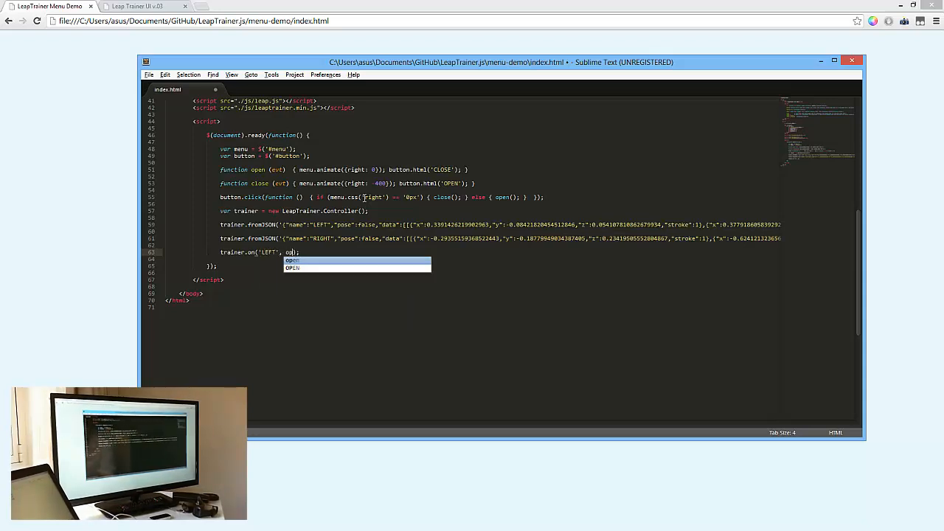
pyautogui.write('en')
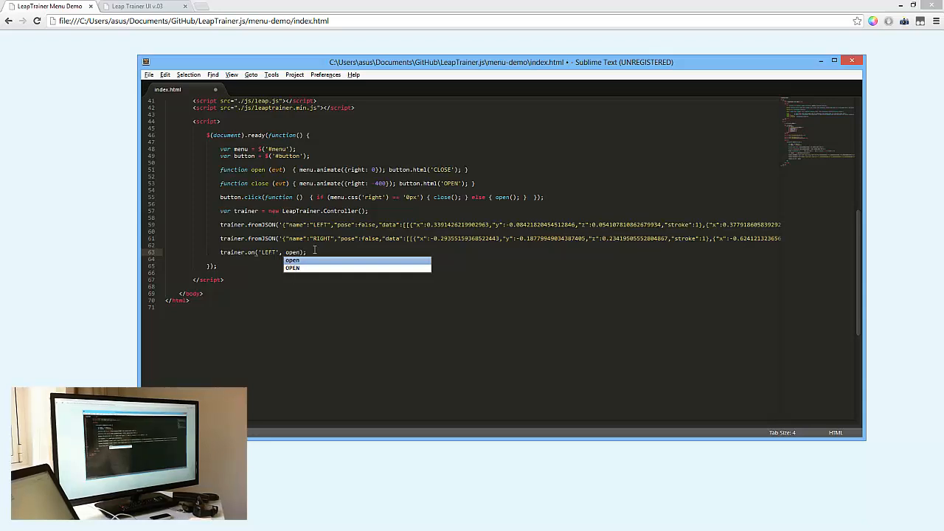
pyautogui.press('Escape')
pyautogui.hotkey('ctrl', 'f')
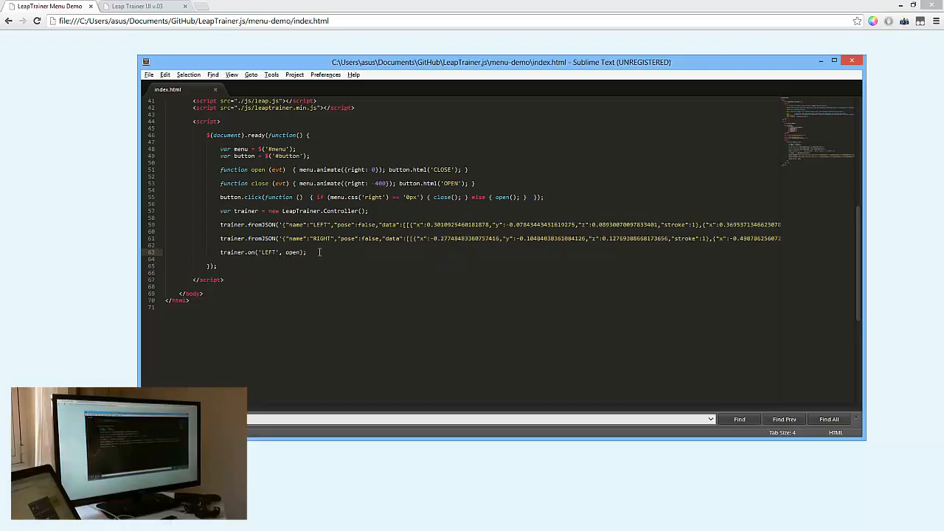
# - Duplicate the binding as trainer.on('RIGHT', close); and save index.html
pyautogui.hotkey('shift', 'Home')
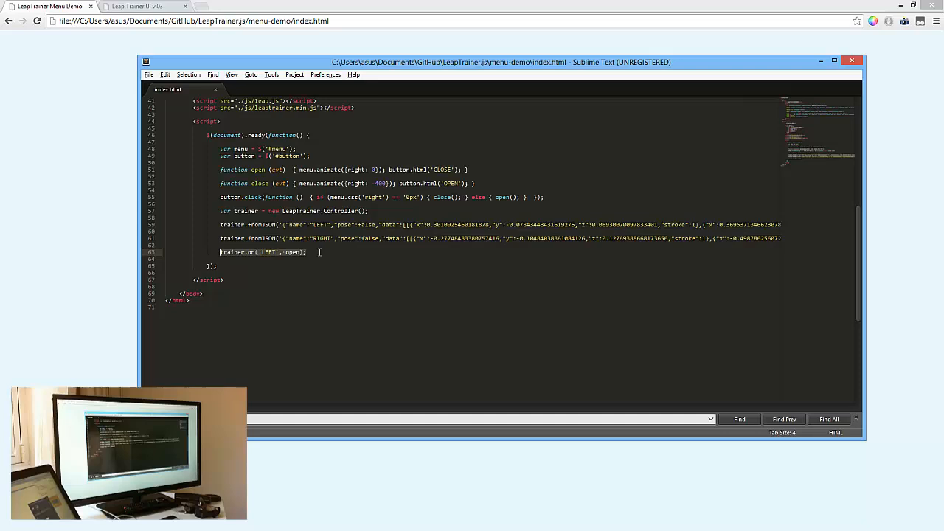
pyautogui.hotkey('ctrl', 'c')
pyautogui.press('End')
pyautogui.press('Return')
pyautogui.hotkey('ctrl', 'v')
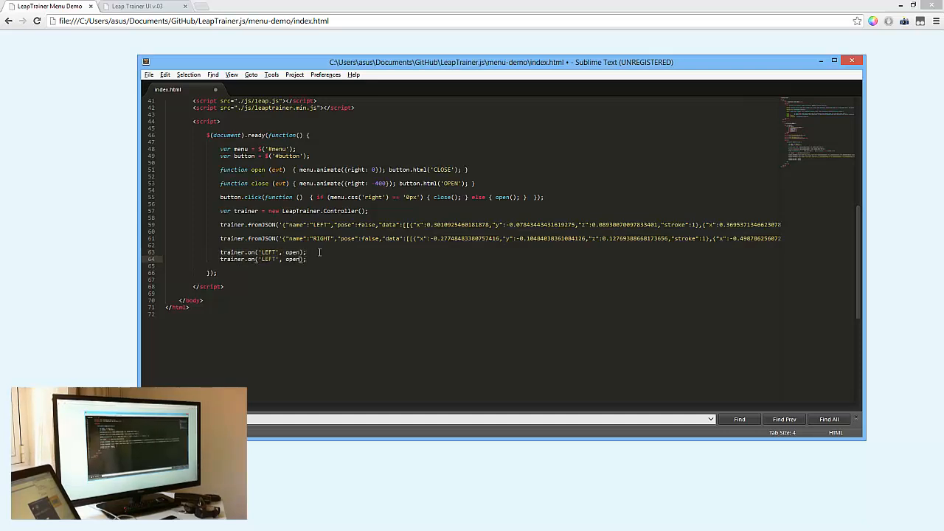
pyautogui.write('clos')
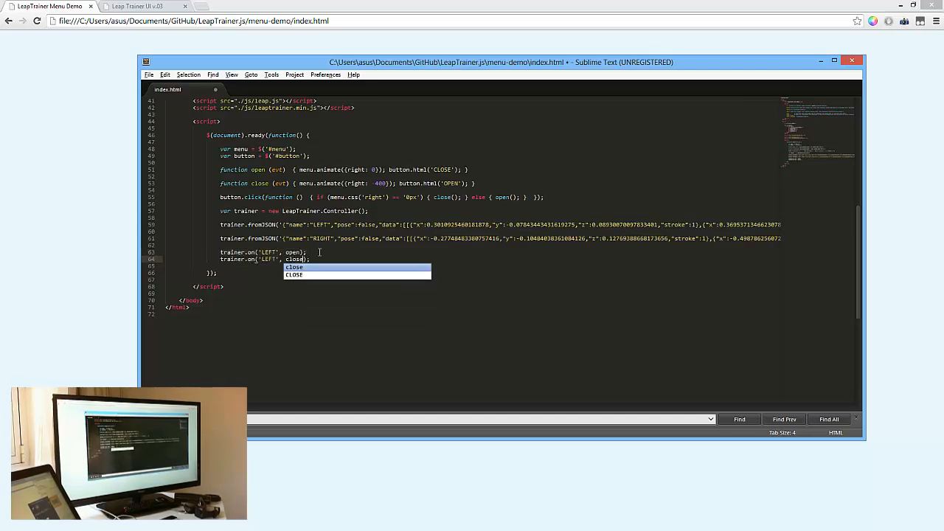
pyautogui.write('e')
pyautogui.hotkey('ctrl', 'Left')
pyautogui.hotkey('ctrl', 'Left')
pyautogui.hotkey('ctrl', 'Left')
pyautogui.hotkey('ctrl', 'd')
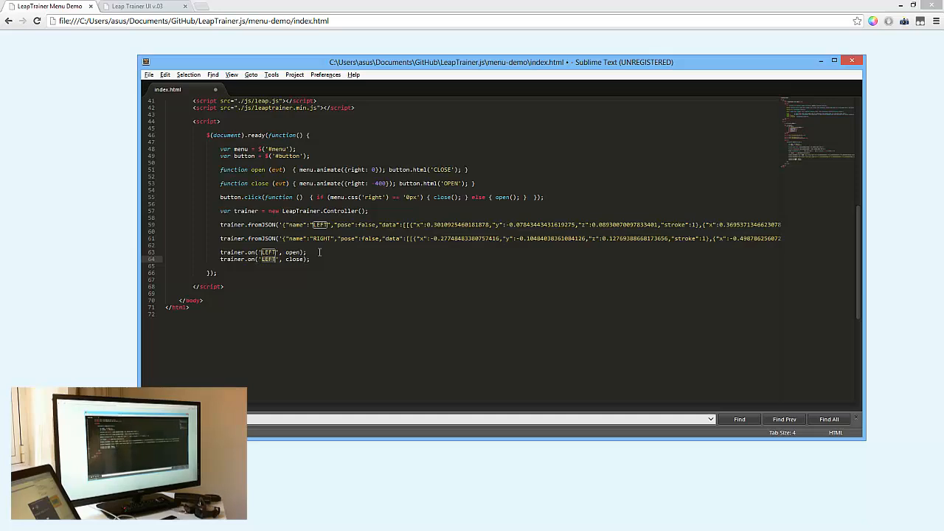
pyautogui.write('RIGHT')
pyautogui.hotkey('ctrl', 's')
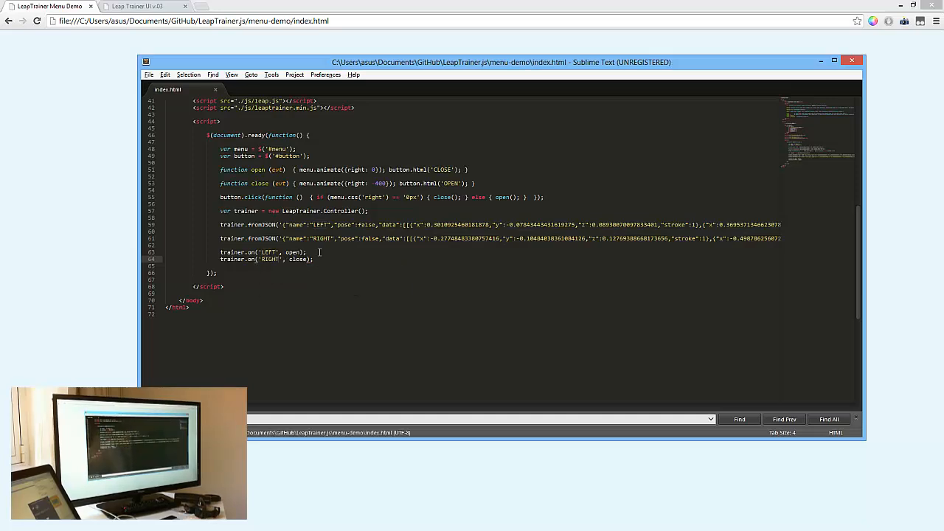
# - Close the editor and reload the menu demo page to pick up the gesture bindings
pyautogui.hotkey('alt', 'Tab')
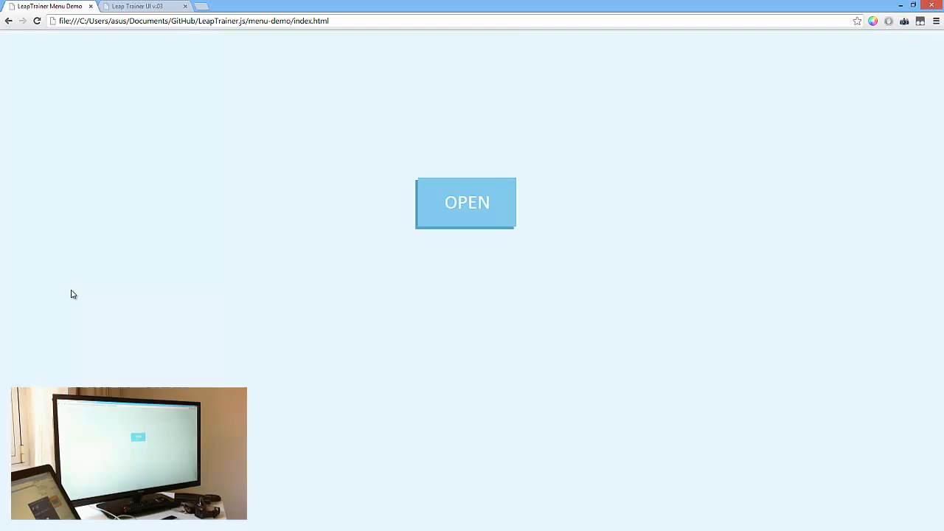
pyautogui.press('F5')
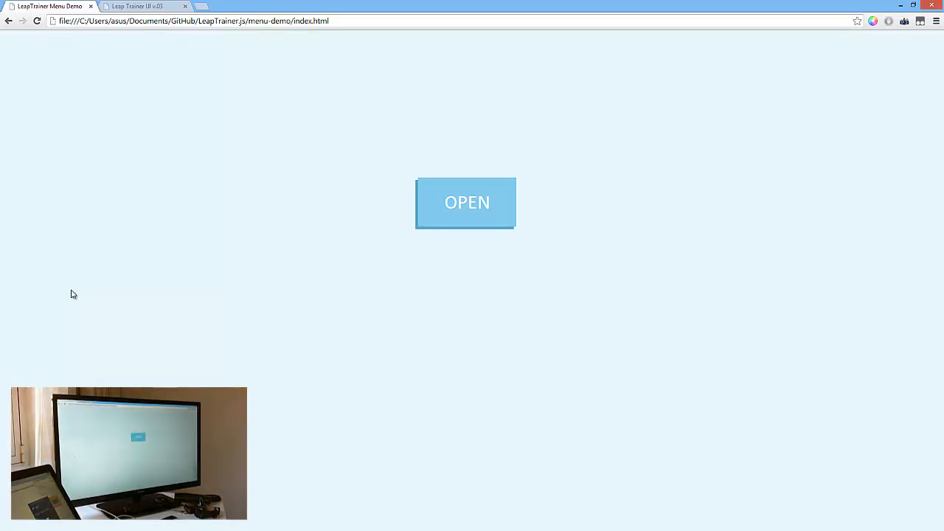